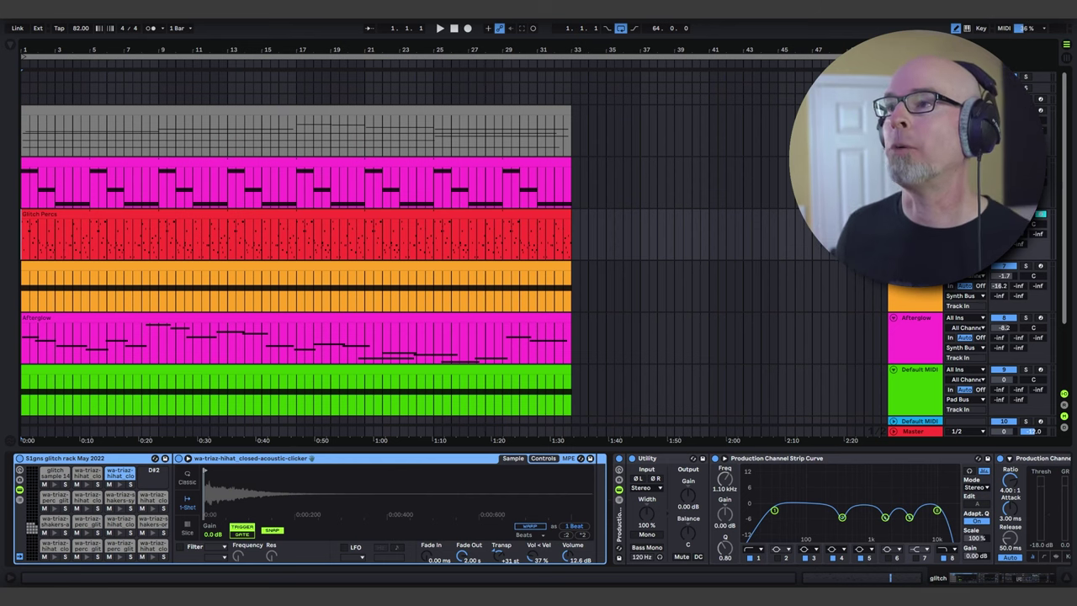
Play the arrangement and set the overall Mix of the BEAM effect on the Flickering track to 80%.
{"action": "left_click", "coordinate": [439, 28]}
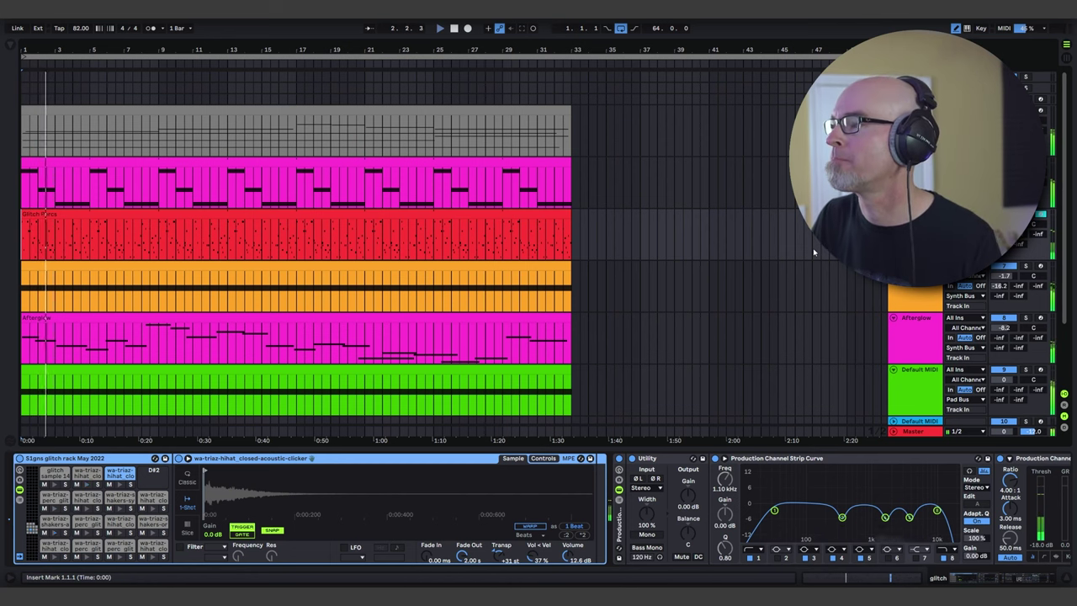
{"action": "left_click", "coordinate": [915, 110]}
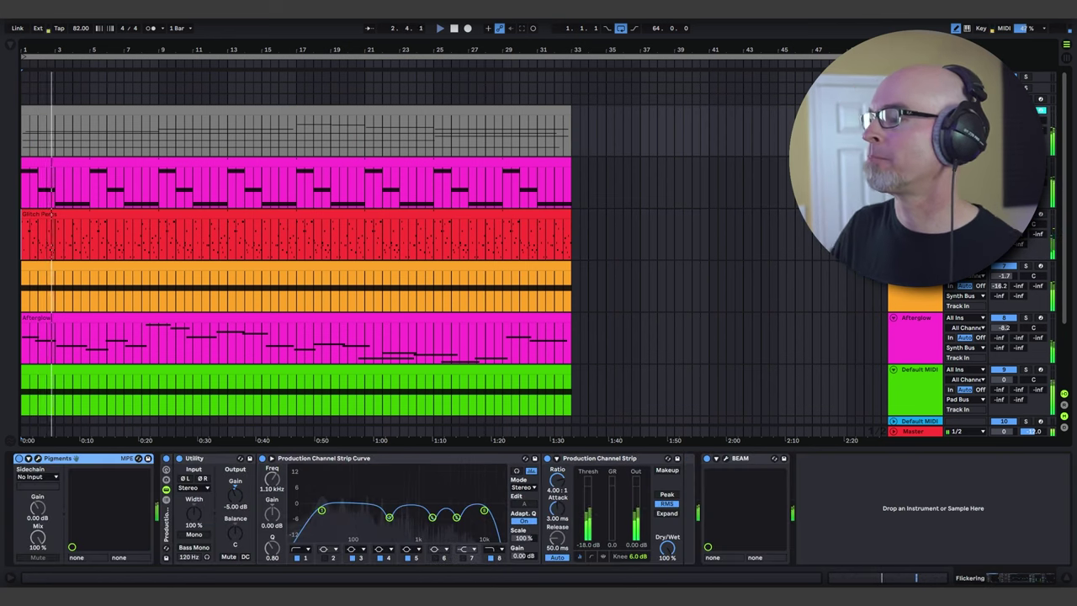
{"action": "left_click", "coordinate": [725, 459]}
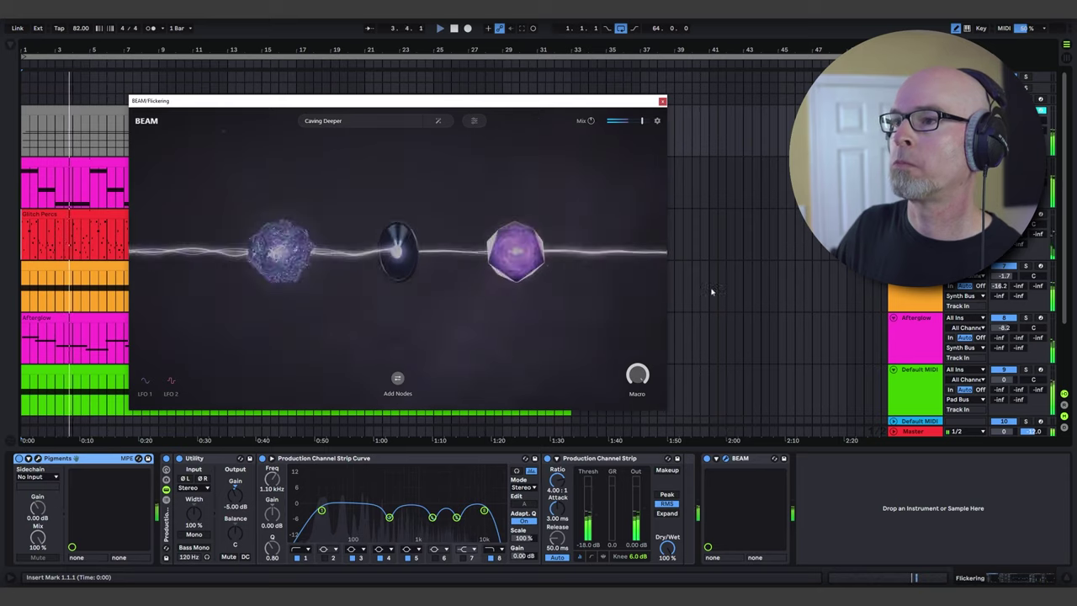
{"action": "left_click_drag", "start_coordinate": [523, 105], "coordinate": [585, 147]}
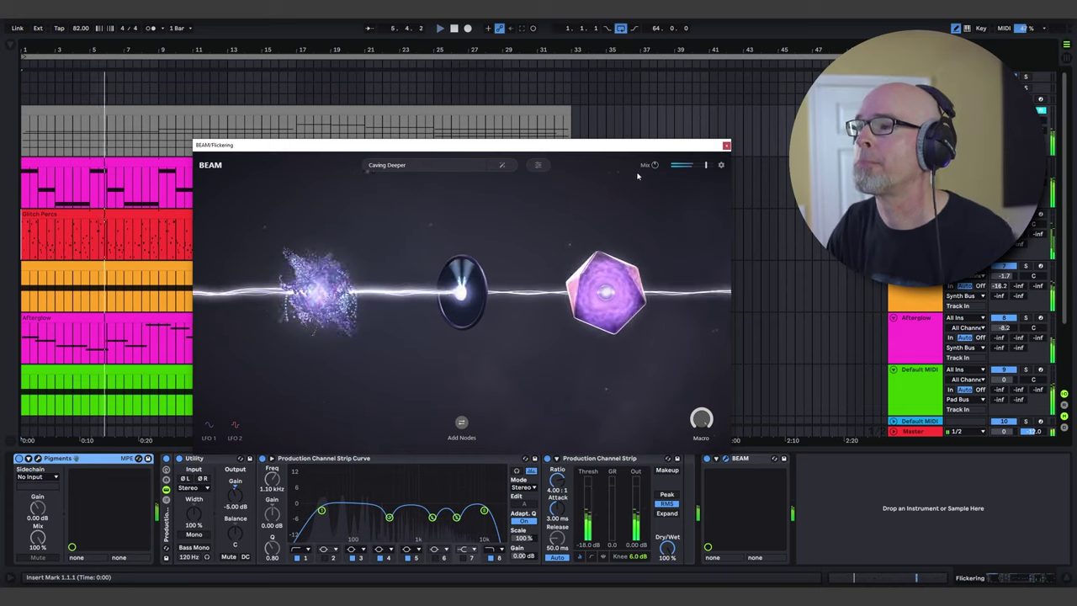
{"action": "mouse_move", "coordinate": [655, 168]}
{"action": "left_click_drag", "start_coordinate": [655, 167], "coordinate": [656, 165]}
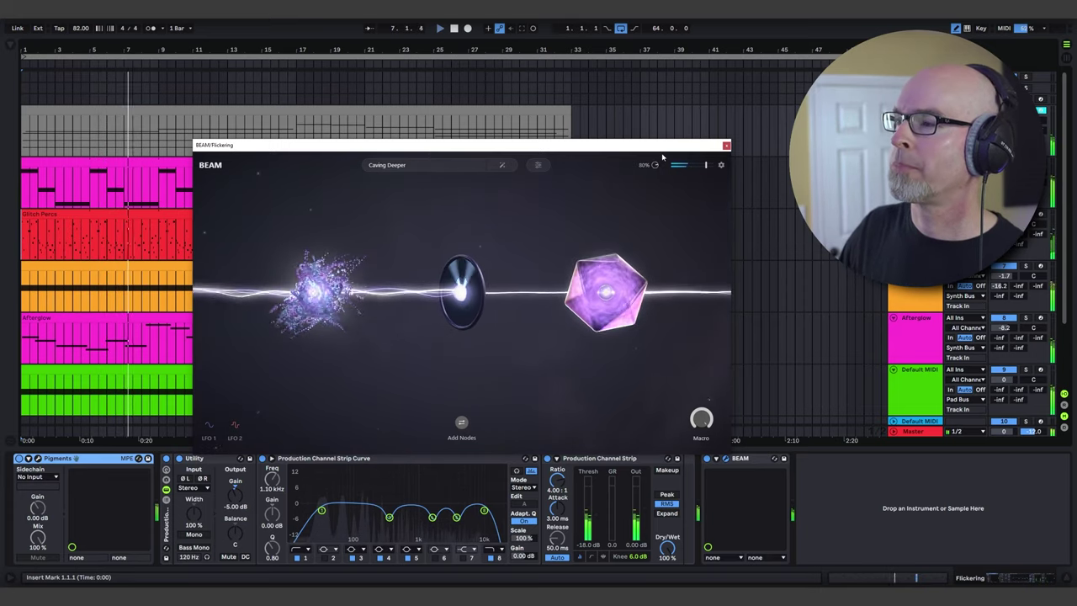
{"action": "left_click", "coordinate": [726, 146]}
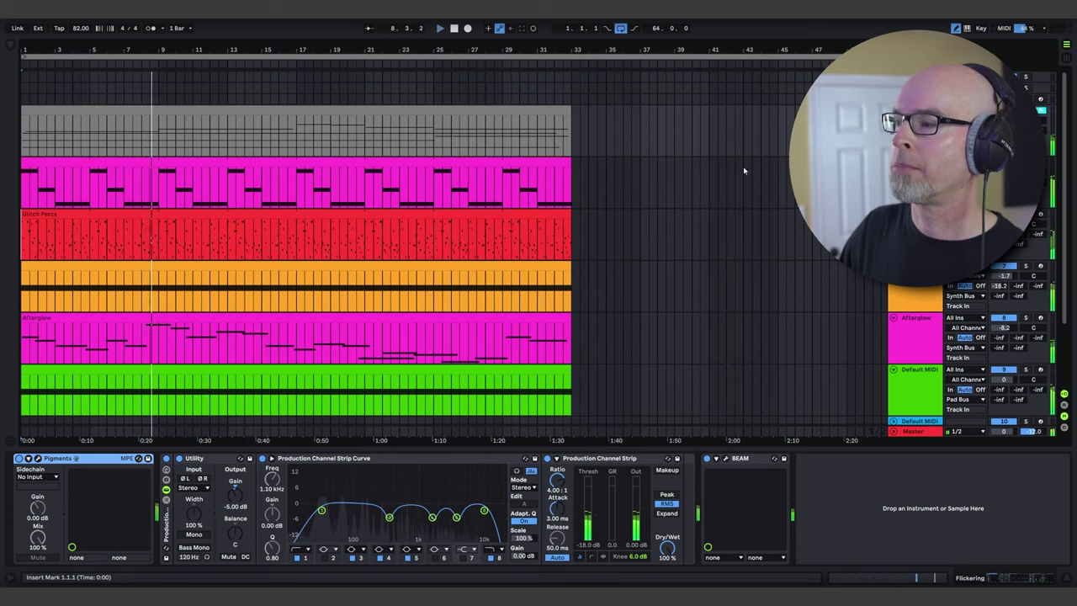
View the BEAM node layout on the Space Channel 5ths track during playback.
{"action": "left_click", "coordinate": [916, 267]}
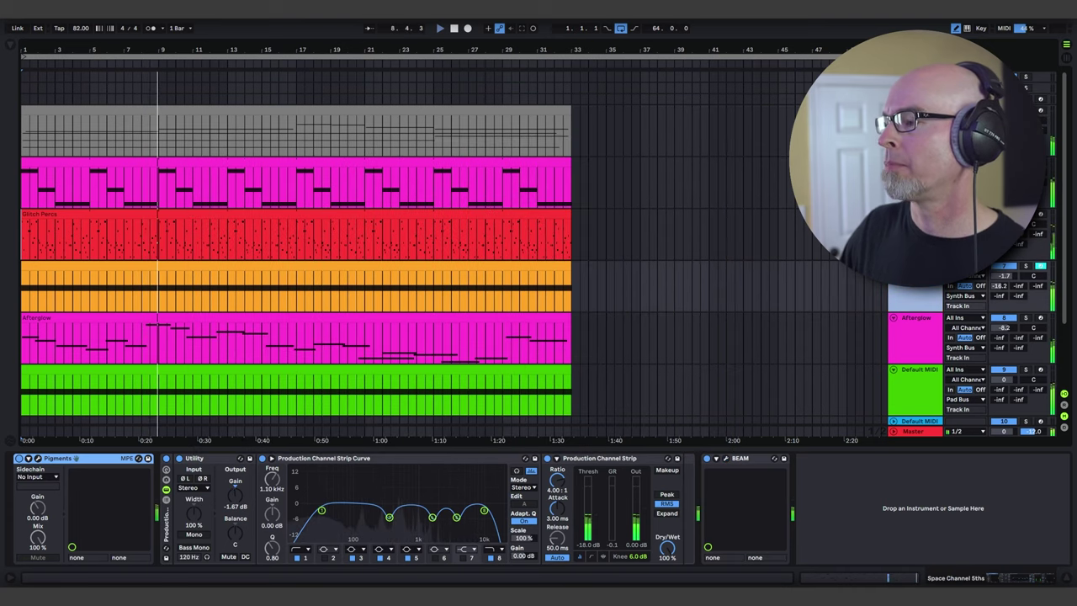
{"action": "left_click", "coordinate": [725, 458]}
{"action": "left_click_drag", "start_coordinate": [504, 120], "coordinate": [561, 147]}
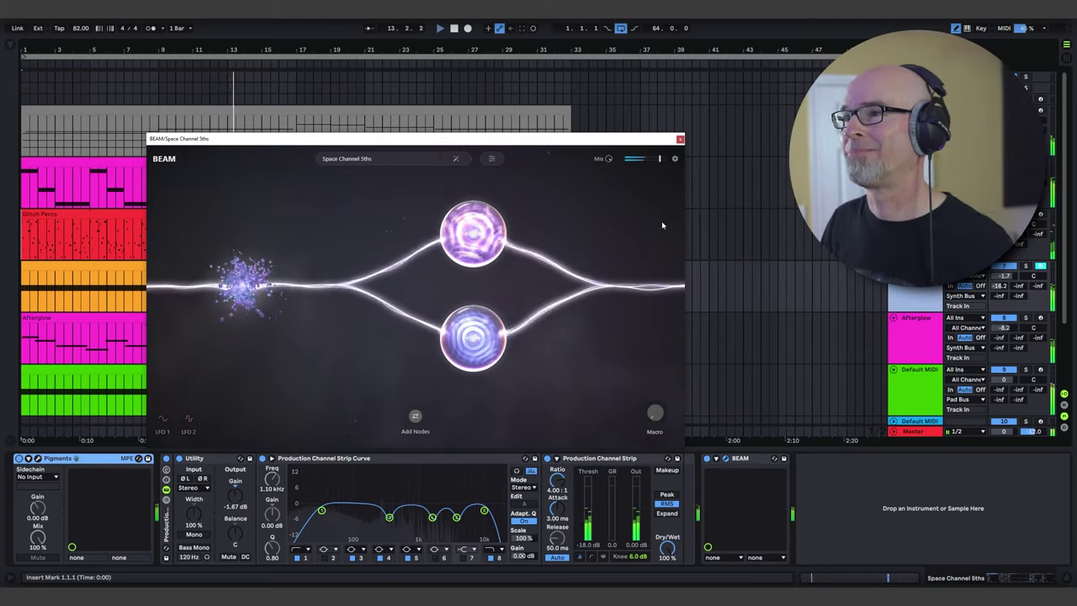
{"action": "left_click", "coordinate": [681, 139]}
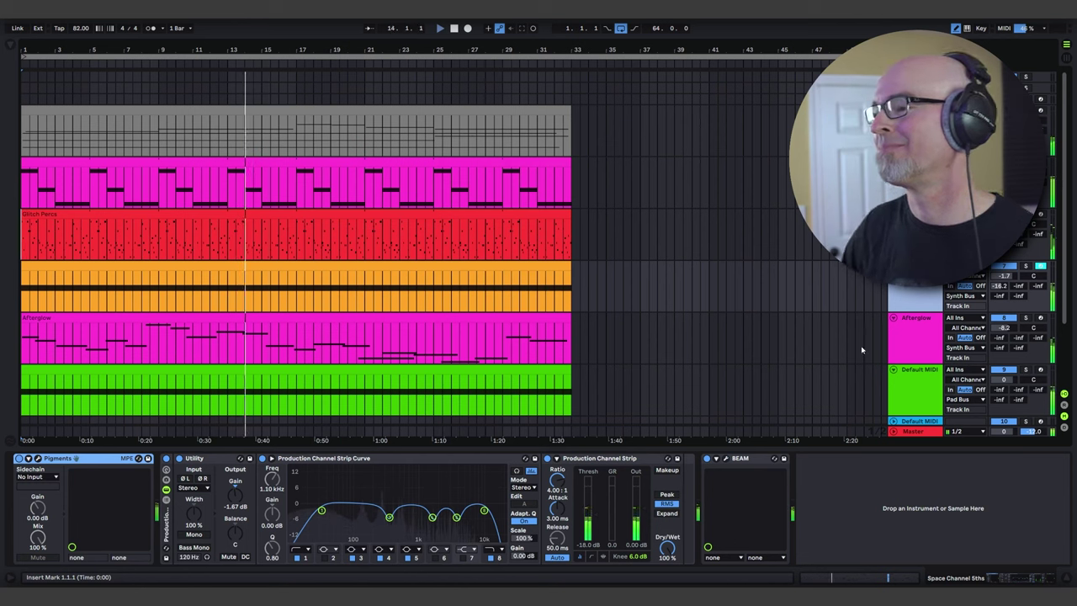
In BEAM on the Afterglow track, replace the Space B node's space with Crackler from the Organic Textures folder.
{"action": "left_click", "coordinate": [912, 345]}
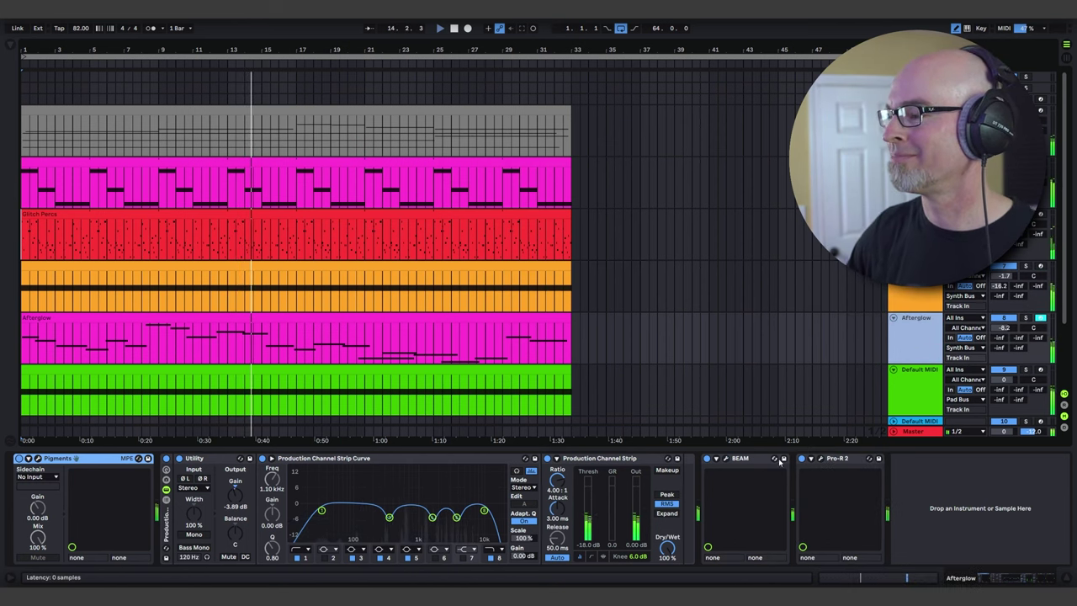
{"action": "left_click", "coordinate": [725, 460]}
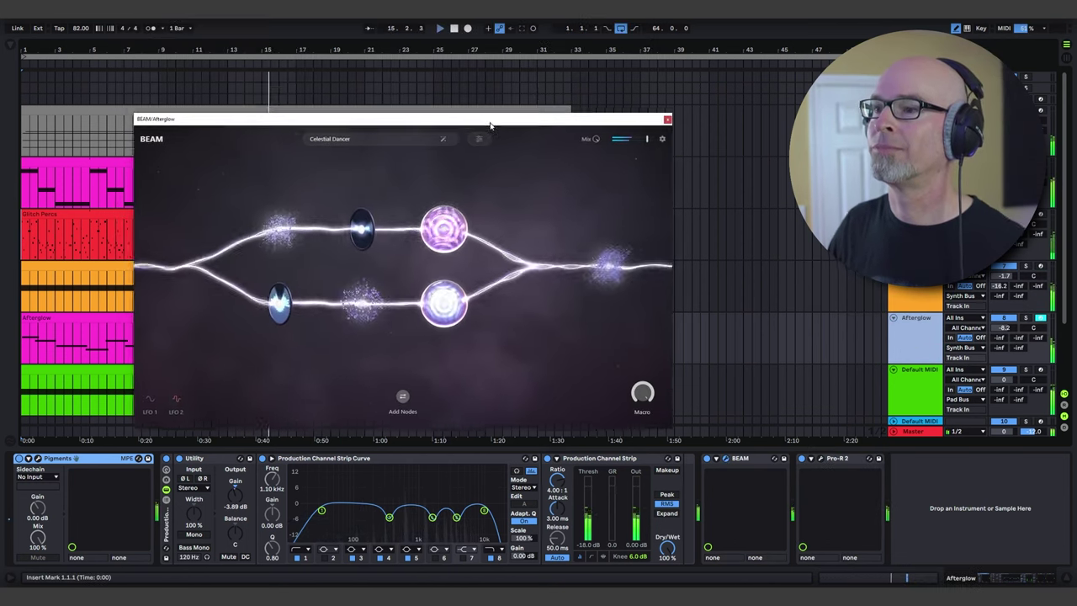
{"action": "left_click_drag", "start_coordinate": [490, 125], "coordinate": [510, 148]}
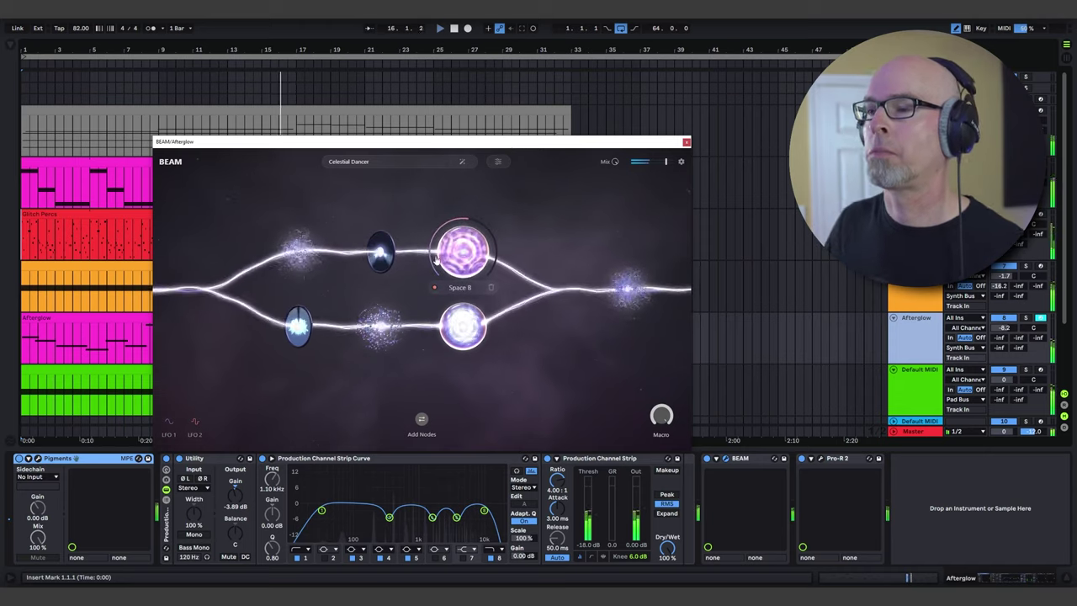
{"action": "left_click", "coordinate": [462, 252]}
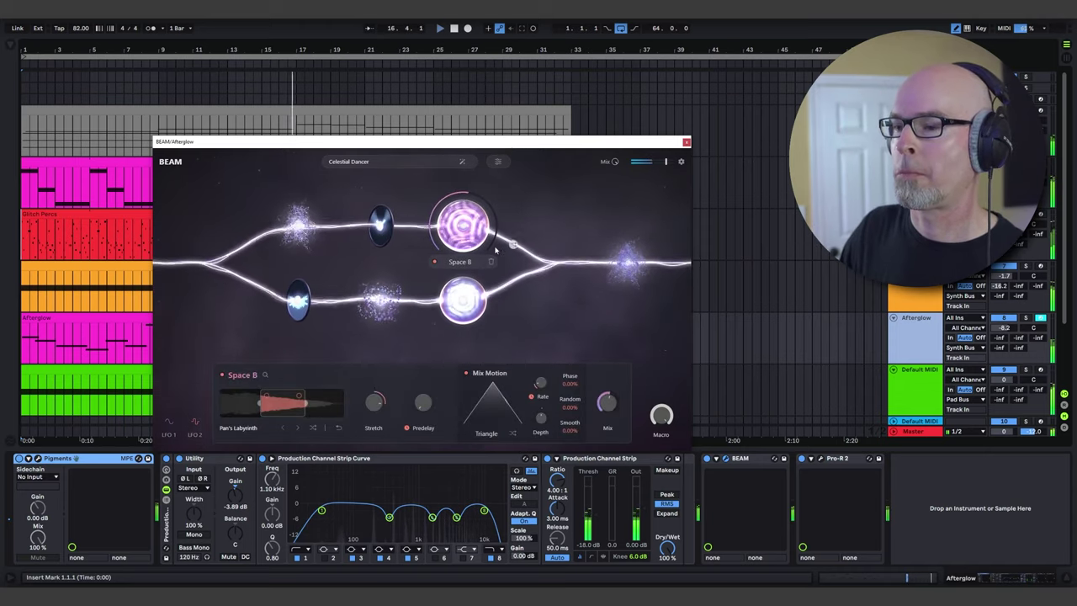
{"action": "left_click", "coordinate": [265, 375]}
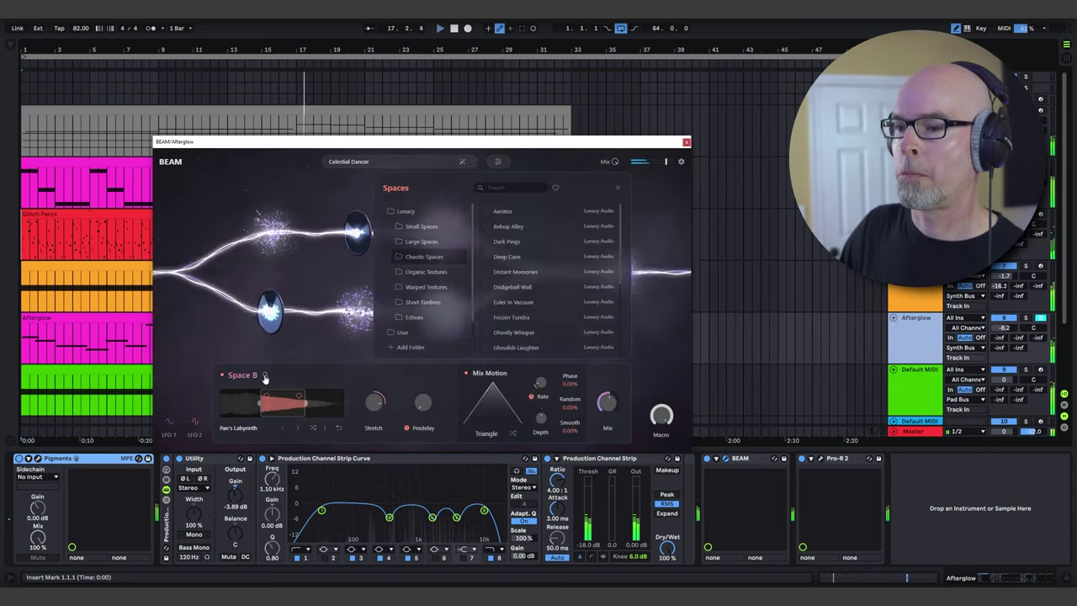
{"action": "left_click", "coordinate": [444, 272]}
{"action": "left_click", "coordinate": [504, 287]}
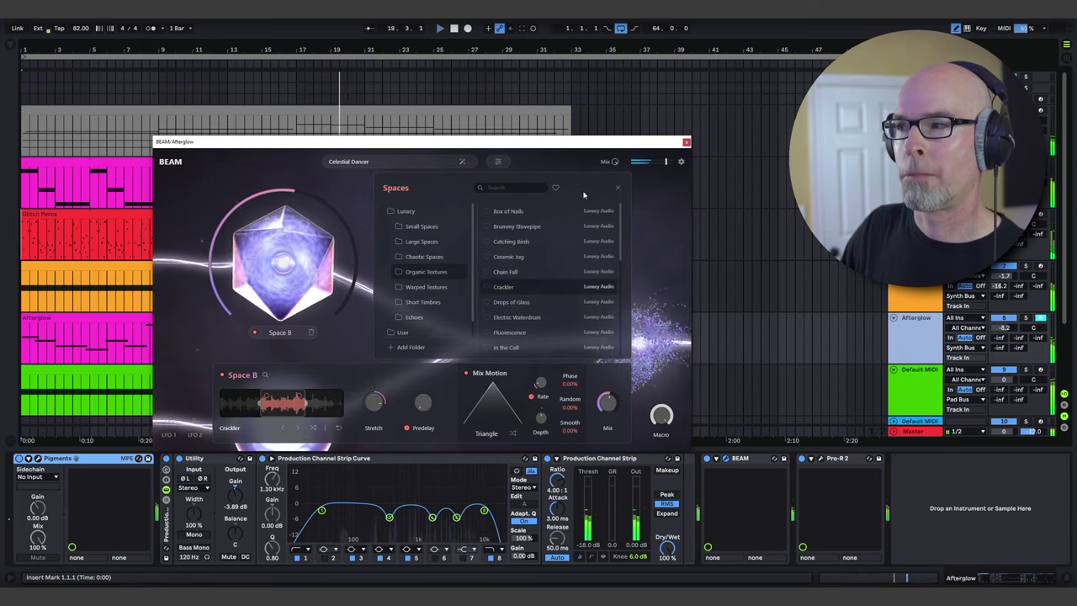
{"action": "left_click", "coordinate": [617, 187]}
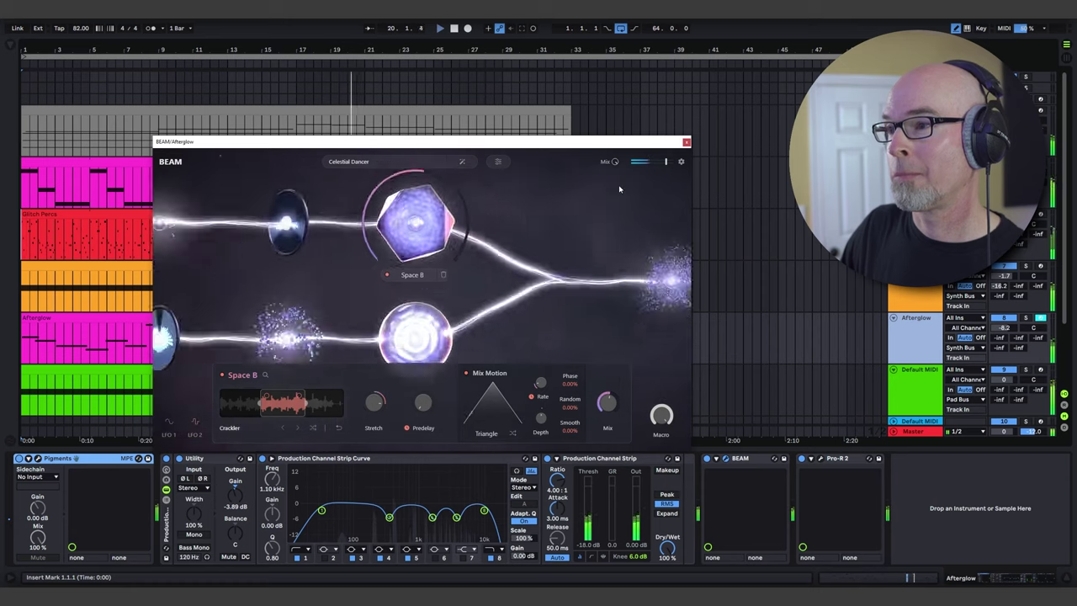
{"action": "left_click", "coordinate": [584, 242]}
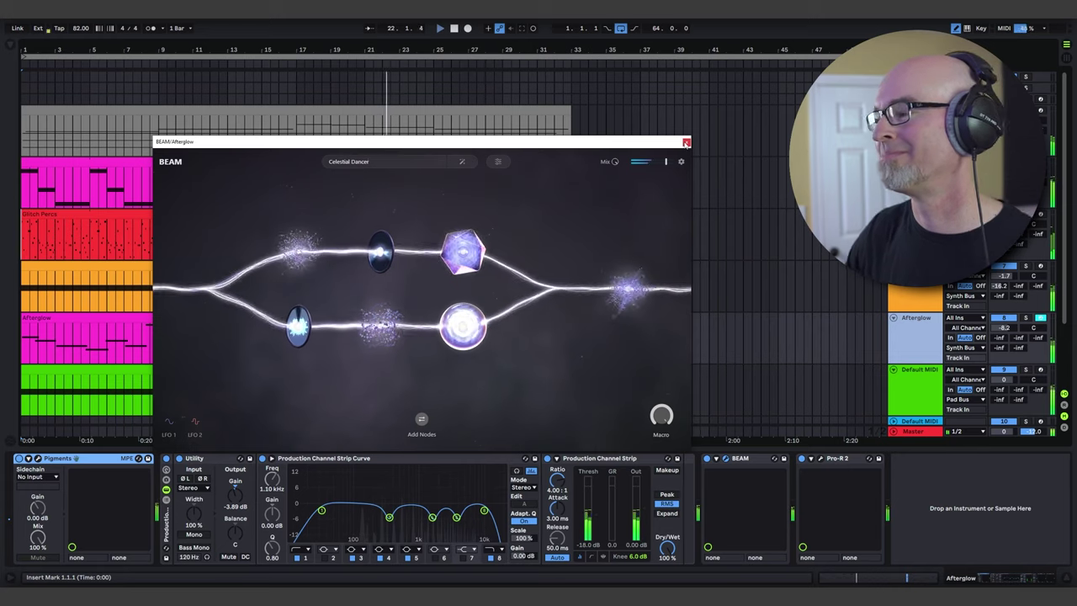
{"action": "left_click", "coordinate": [685, 142]}
Review the Grains A node settings in BEAM on the Flickering track while the song plays.
{"action": "left_click", "coordinate": [912, 385]}
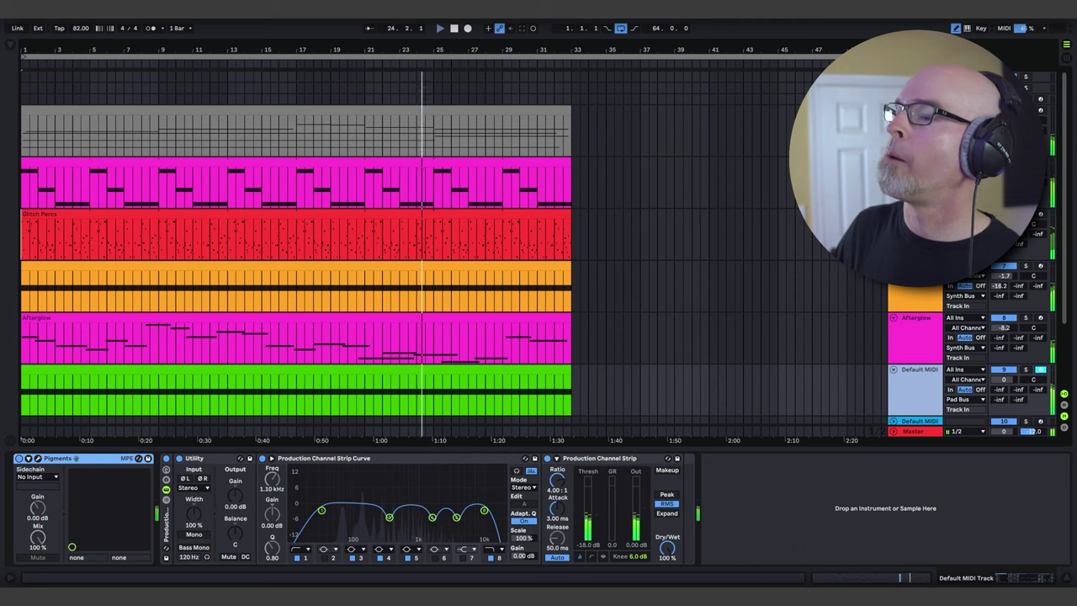
{"action": "left_click", "coordinate": [916, 125]}
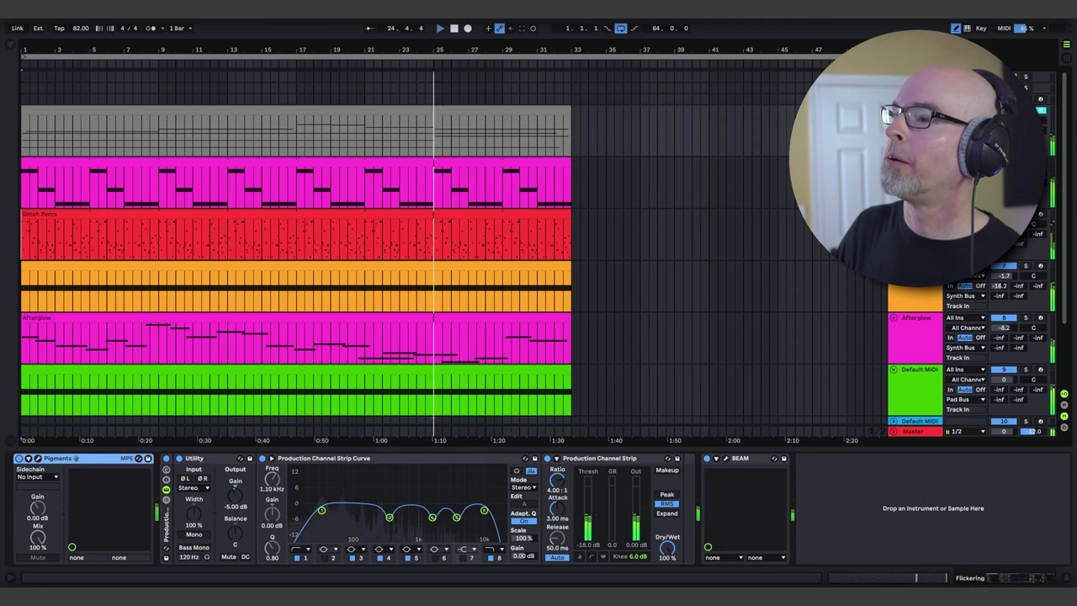
{"action": "left_click", "coordinate": [726, 459]}
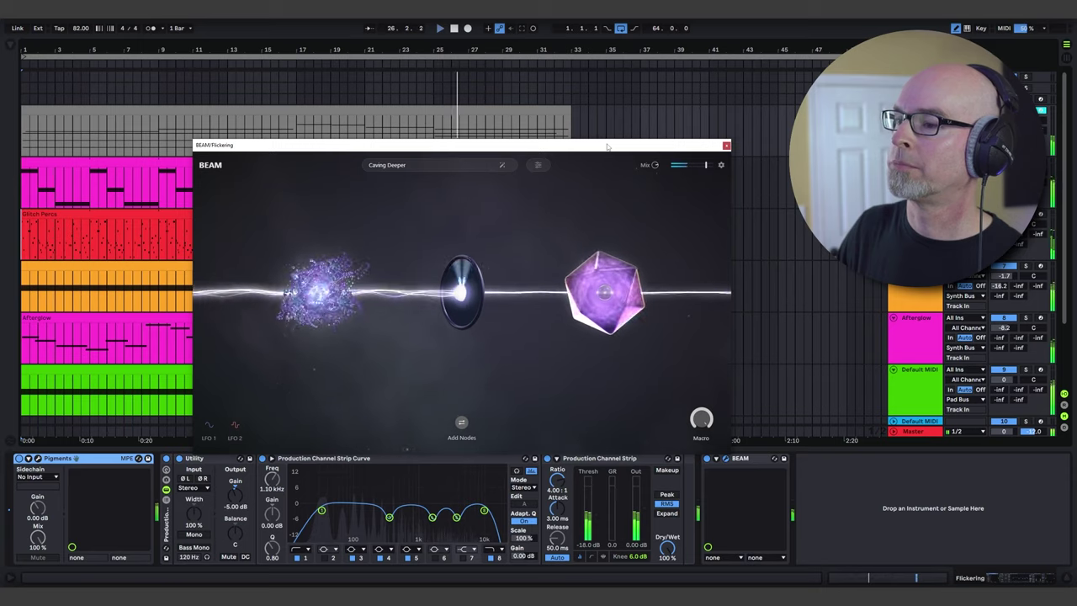
{"action": "left_click", "coordinate": [335, 288]}
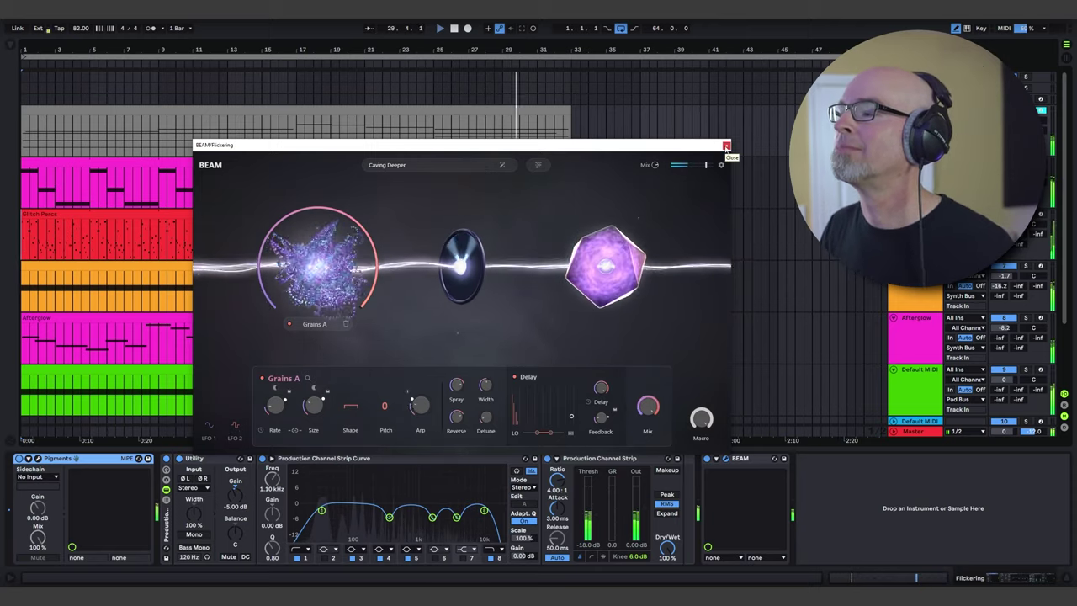
{"action": "left_click", "coordinate": [695, 188]}
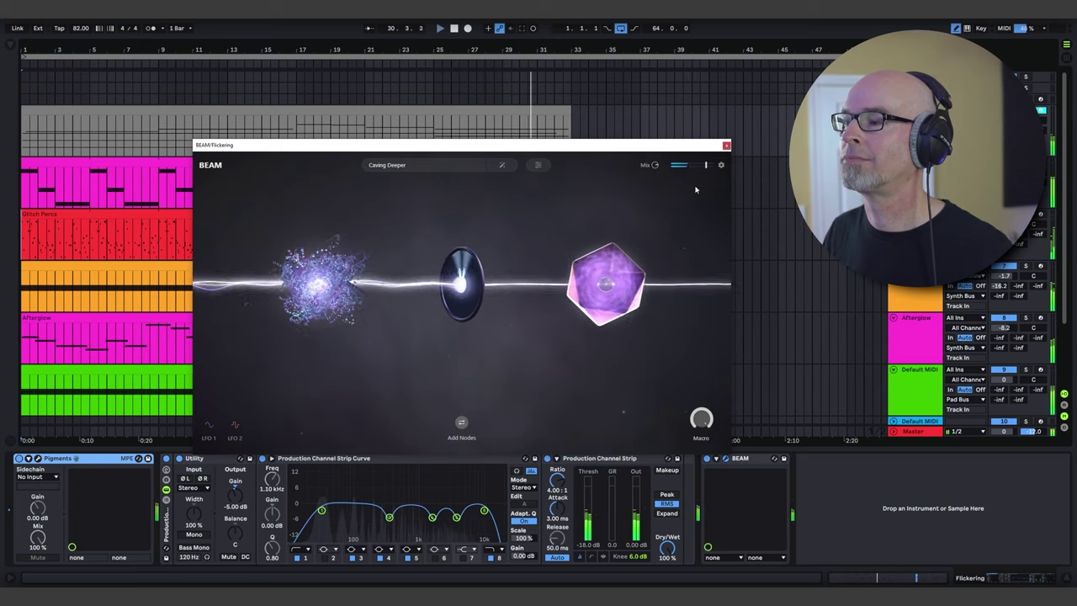
{"action": "left_click", "coordinate": [727, 146]}
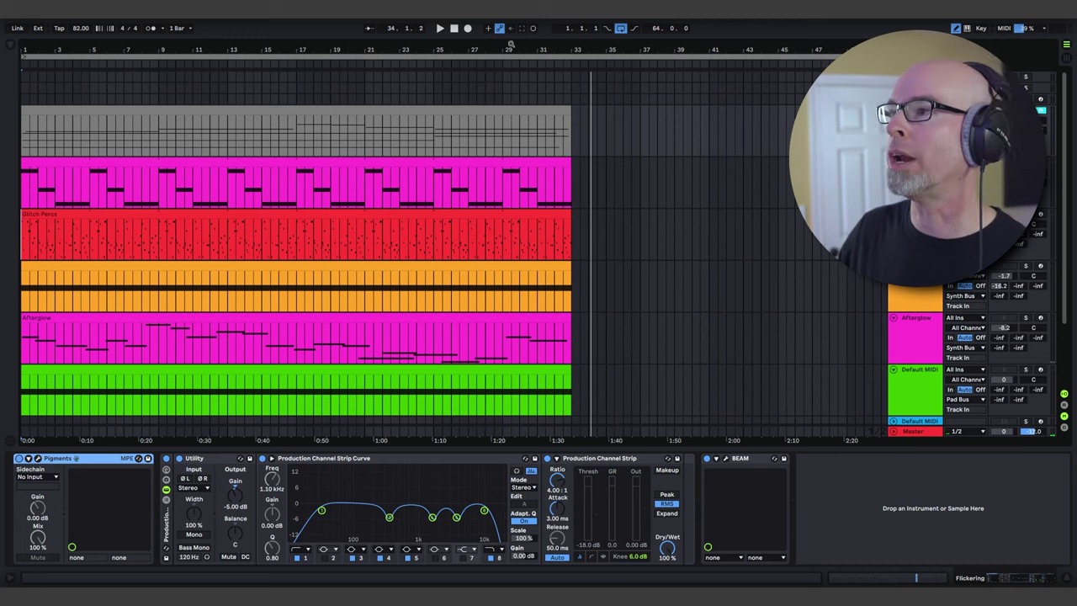
Play the soloed Flickering track from the start and lower the overall Mix of its BEAM effect.
{"action": "left_click", "coordinate": [439, 29]}
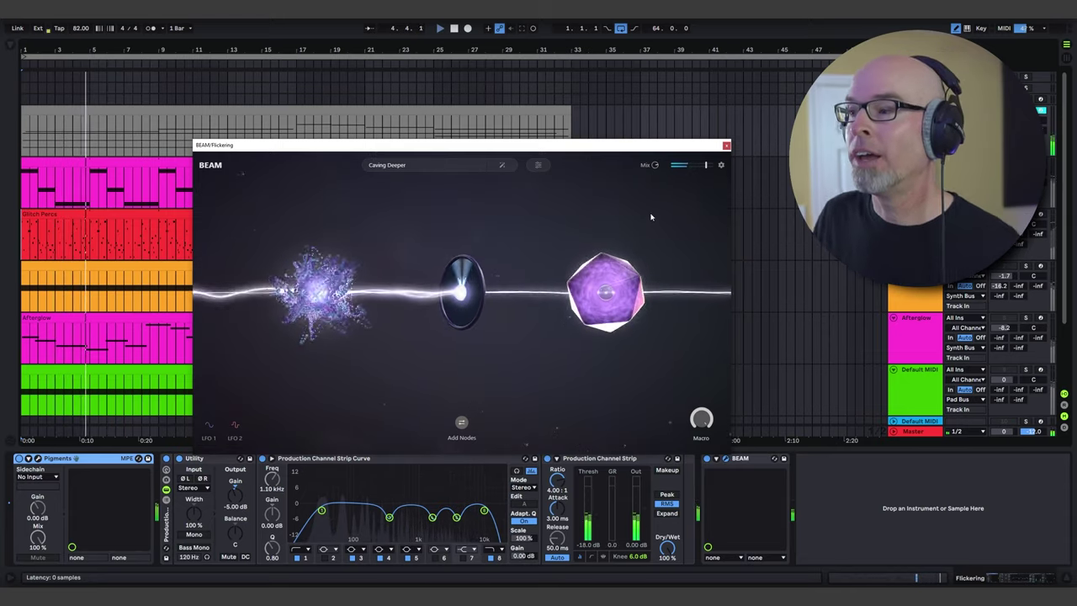
{"action": "mouse_move", "coordinate": [656, 168]}
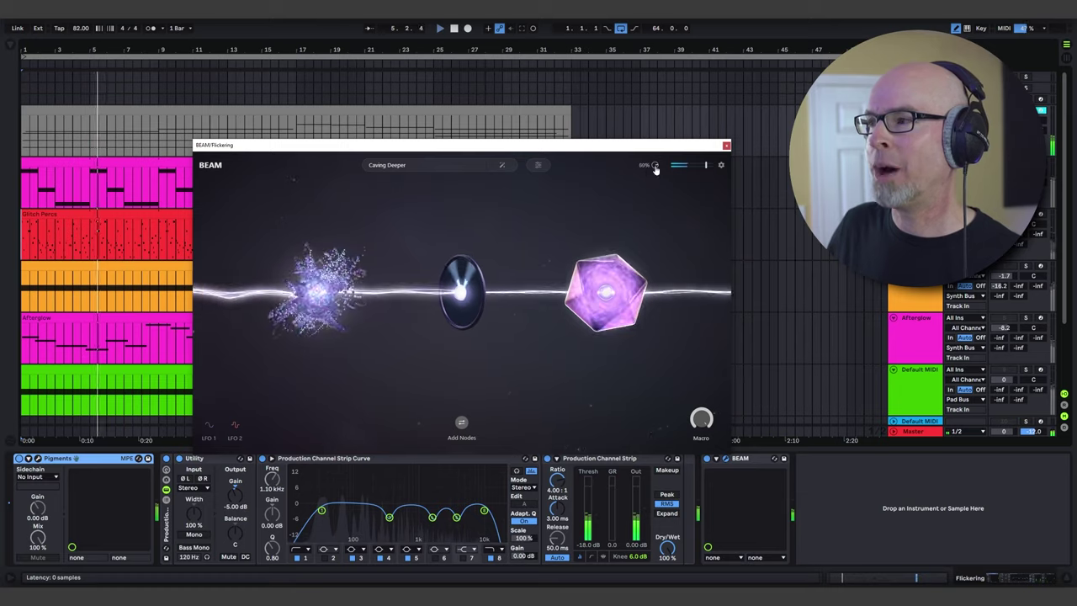
{"action": "mouse_move", "coordinate": [655, 169]}
{"action": "left_mouse_down"}
{"action": "mouse_move", "coordinate": [658, 227]}
{"action": "mouse_move", "coordinate": [646, 202]}
{"action": "mouse_move", "coordinate": [655, 164]}
{"action": "mouse_move", "coordinate": [651, 175]}
{"action": "left_mouse_up"}
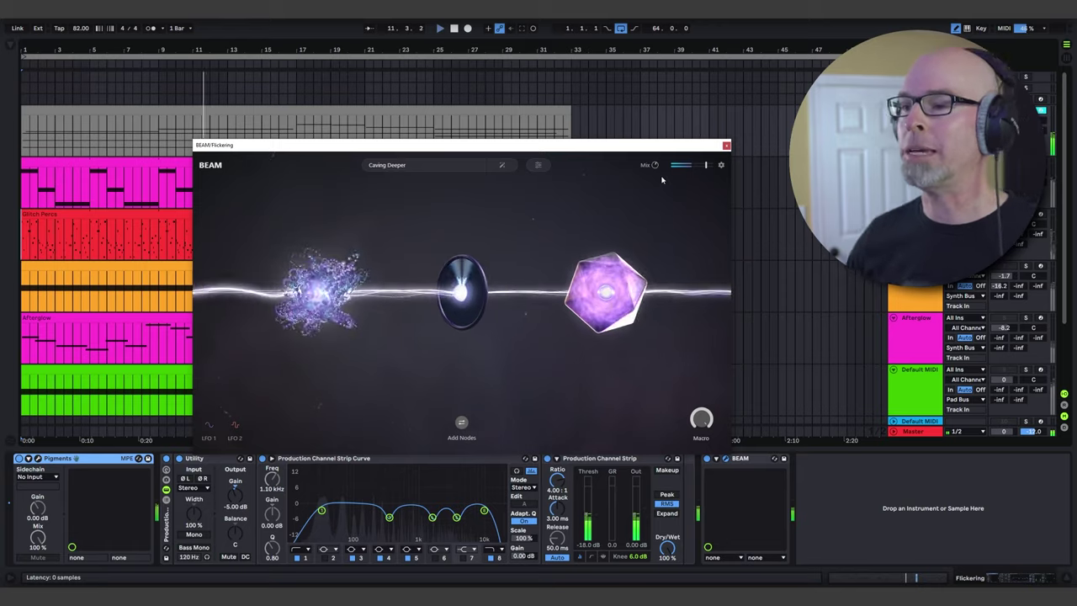
Examine the Grains A and Filter A node settings in BEAM on the Flickering track.
{"action": "left_click", "coordinate": [311, 284]}
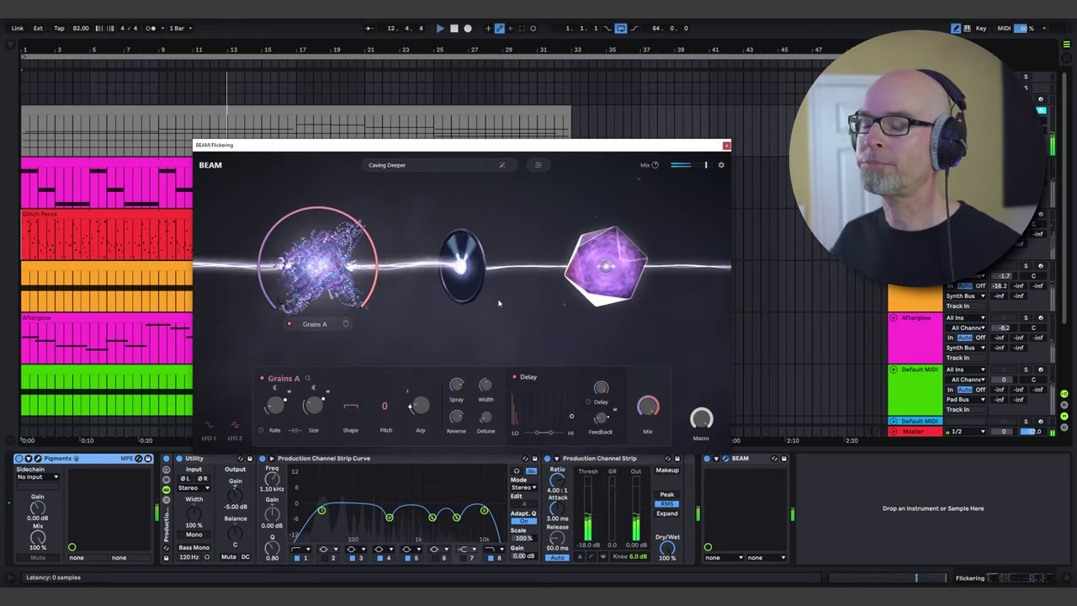
{"action": "left_click", "coordinate": [461, 269]}
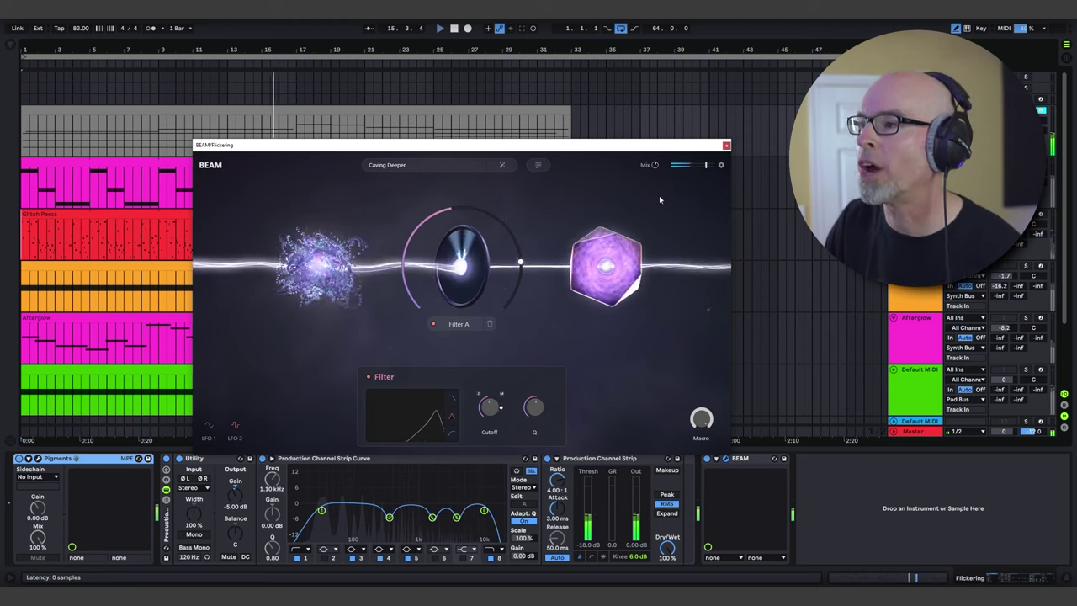
{"action": "left_click", "coordinate": [726, 146]}
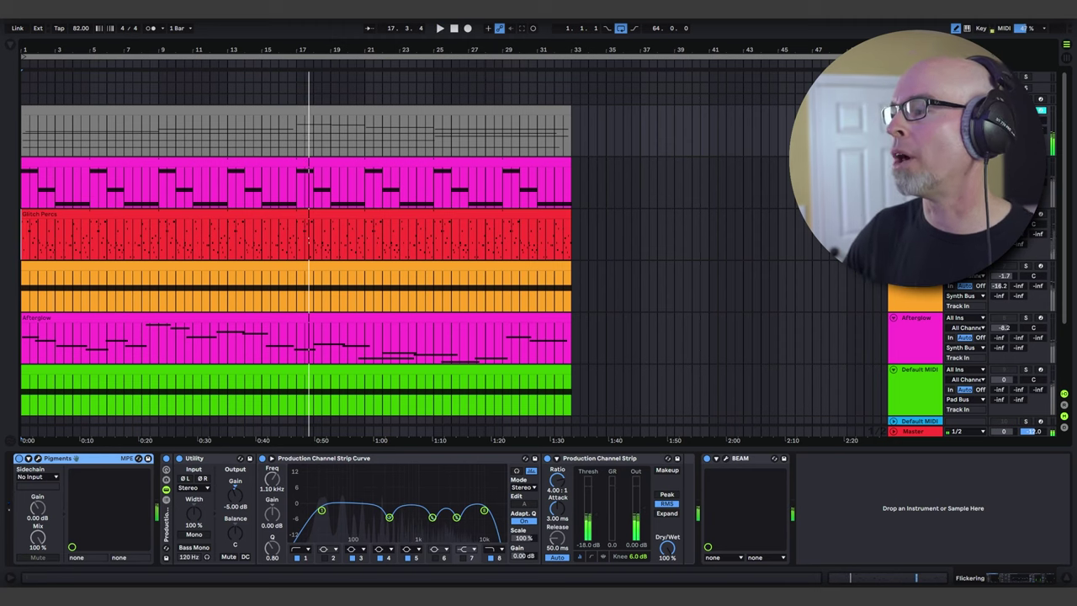
Audition the soloed Space Channel 5ths track, inspect its Grains A node in BEAM, and lower the effect's overall Mix.
{"action": "left_click", "coordinate": [916, 268]}
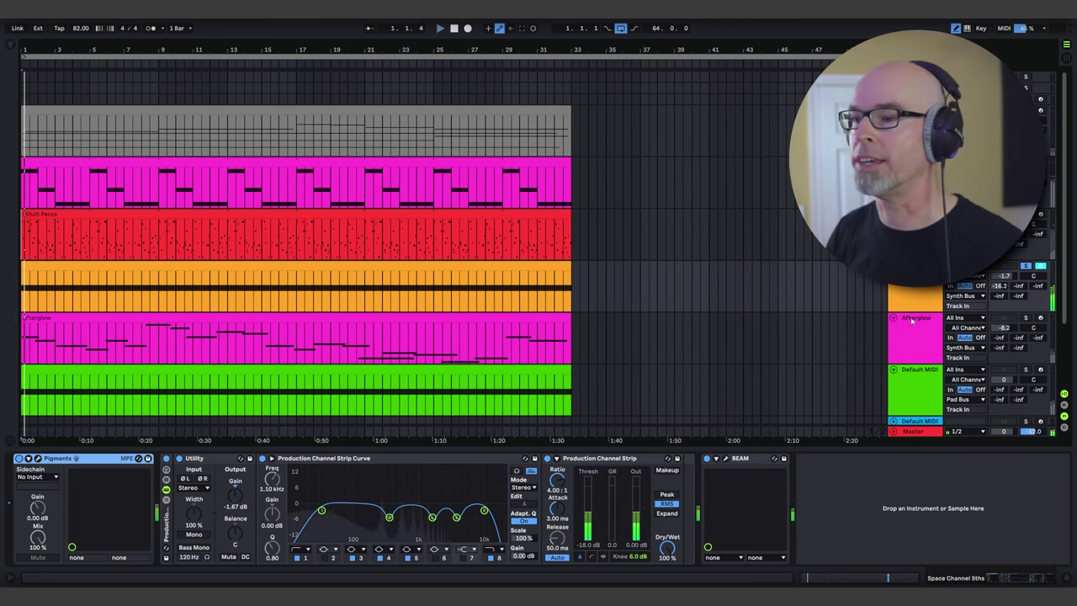
{"action": "left_click", "coordinate": [716, 458]}
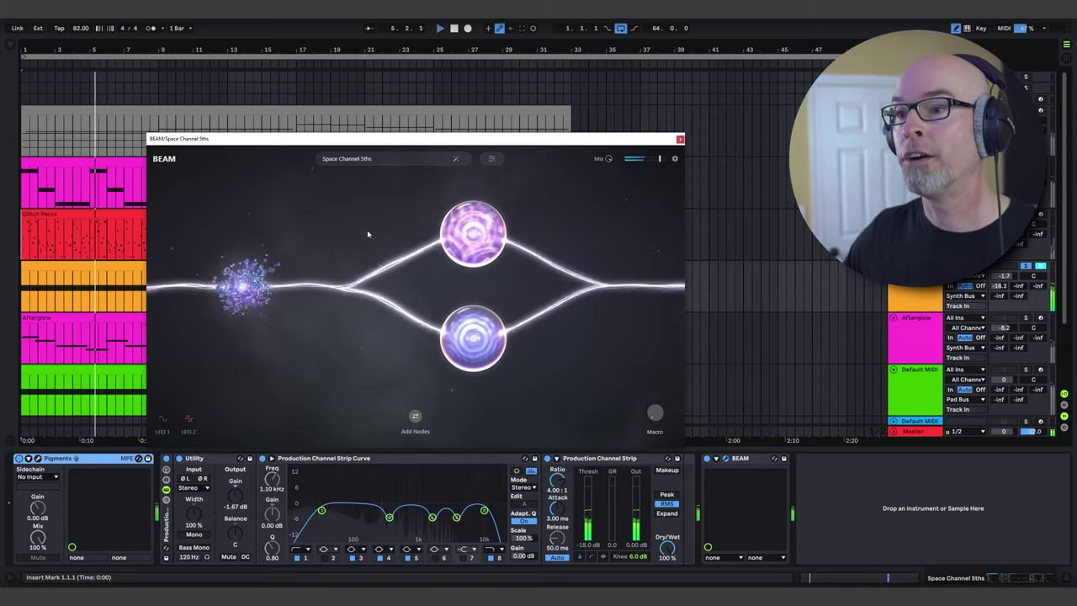
{"action": "mouse_move", "coordinate": [263, 277]}
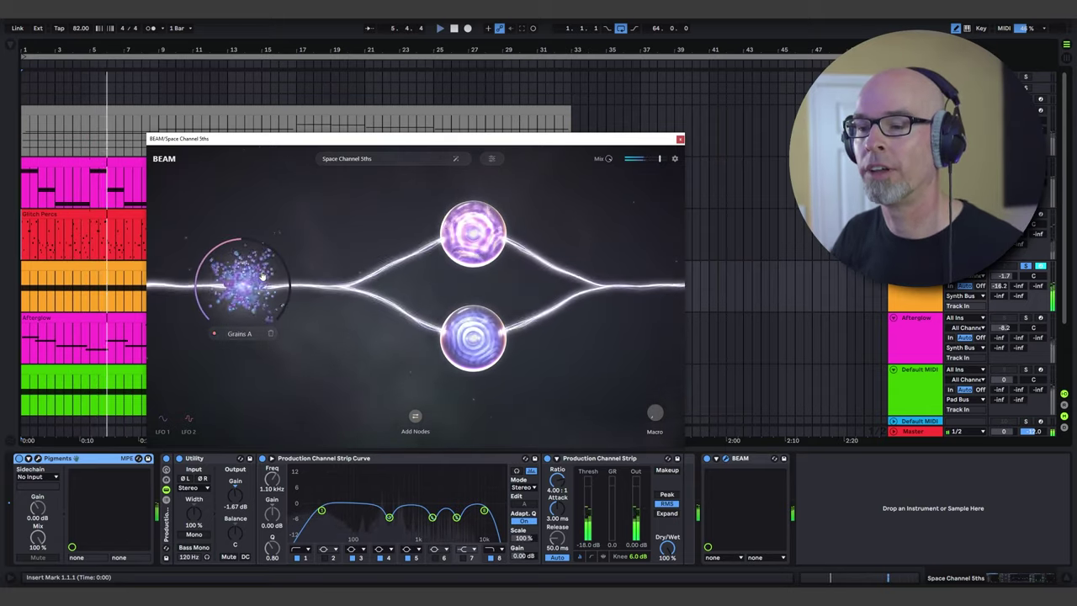
{"action": "left_click", "coordinate": [263, 277]}
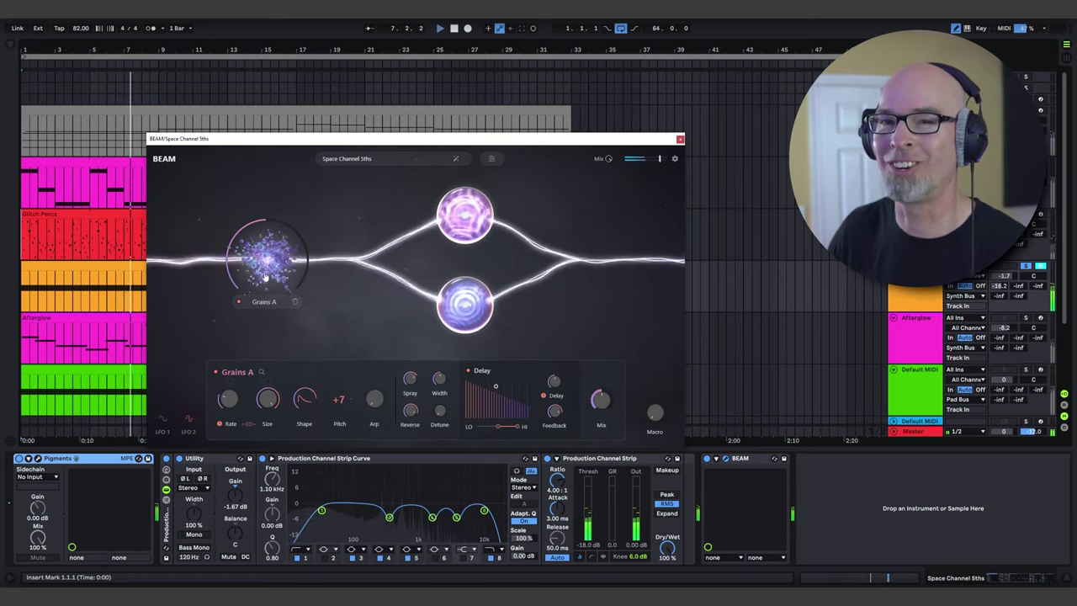
{"action": "left_click_drag", "start_coordinate": [610, 159], "coordinate": [612, 216]}
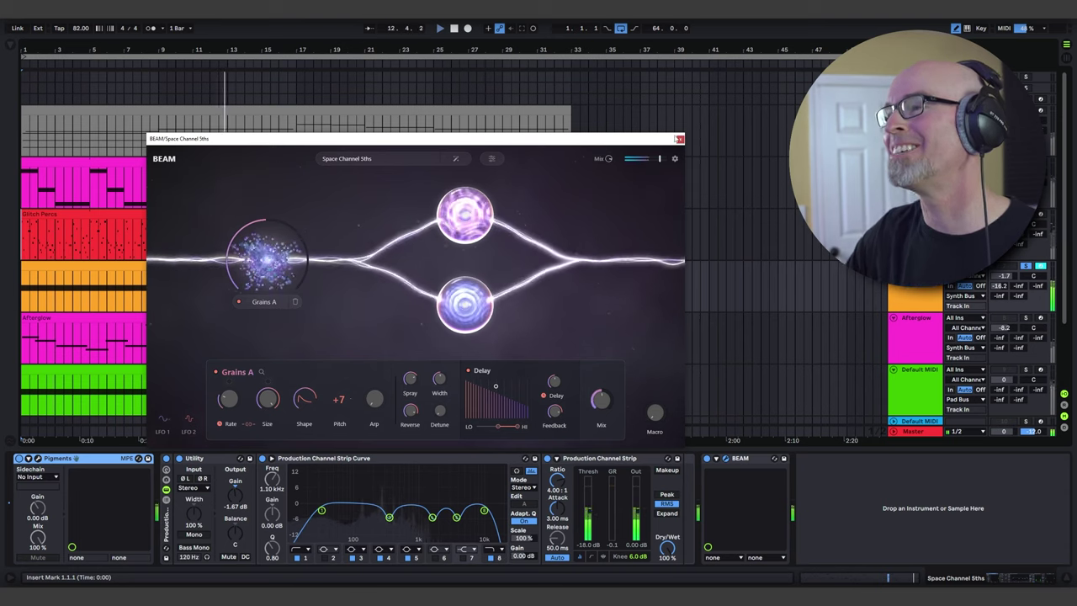
{"action": "left_click", "coordinate": [680, 140]}
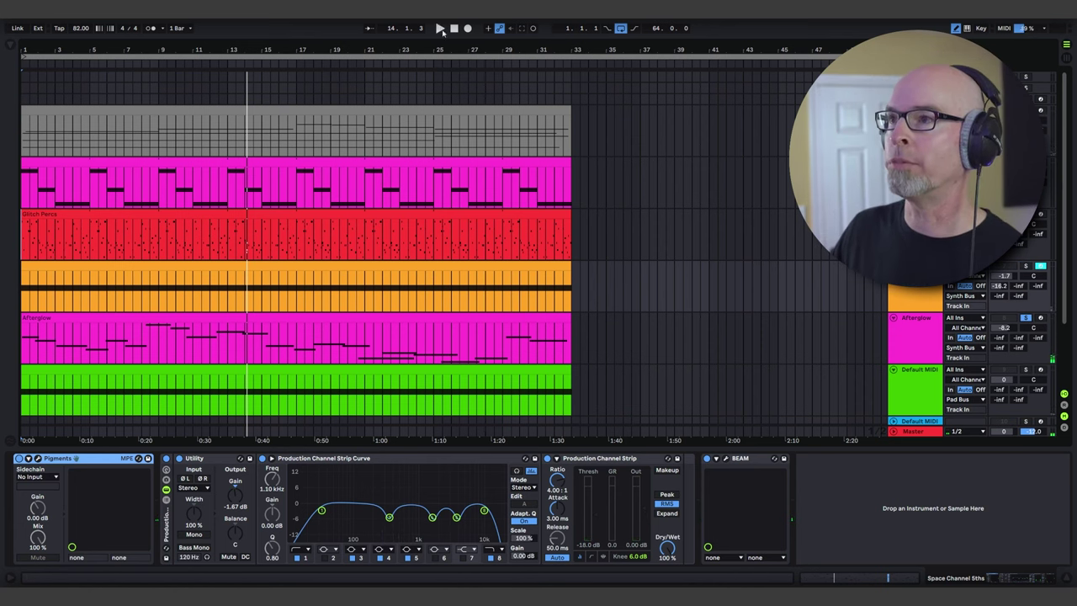
Play the arrangement from the start and open the BEAM effect on the soloed Afterglow track.
{"action": "key", "text": "space"}
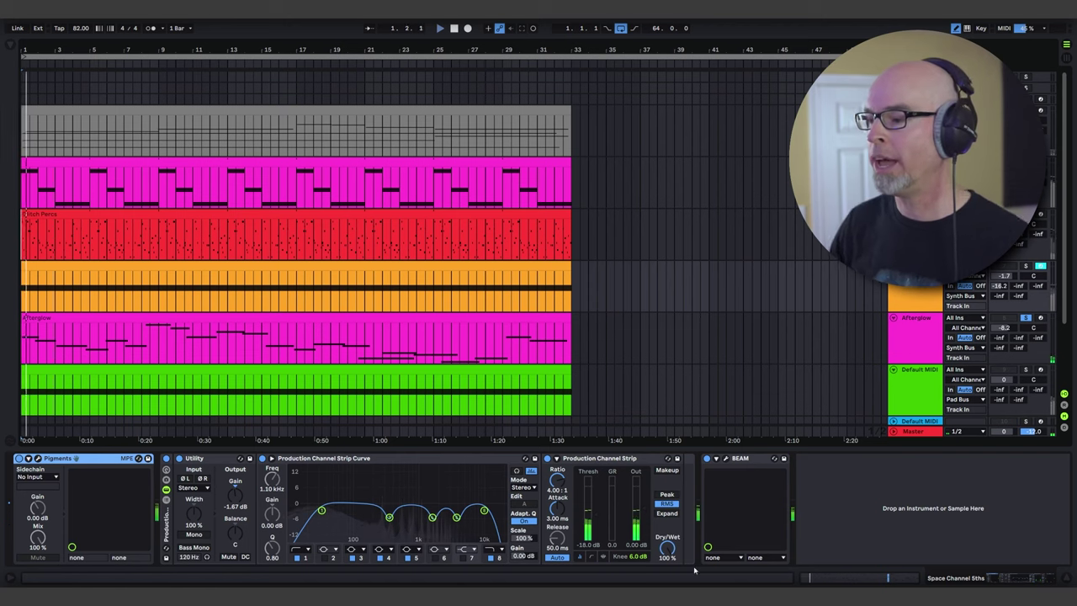
{"action": "left_click", "coordinate": [723, 458]}
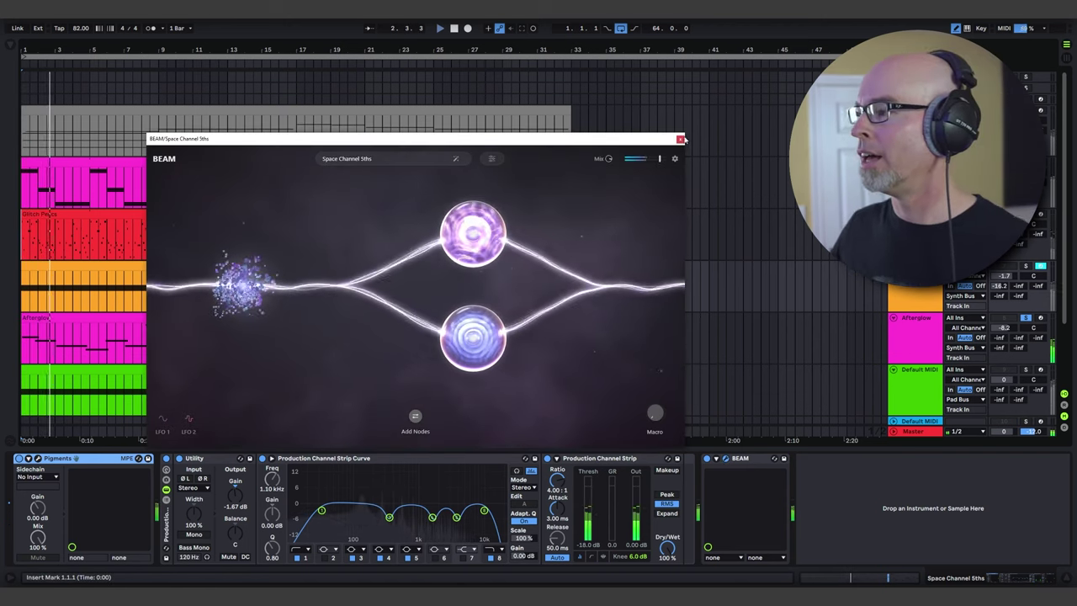
{"action": "left_click", "coordinate": [923, 338]}
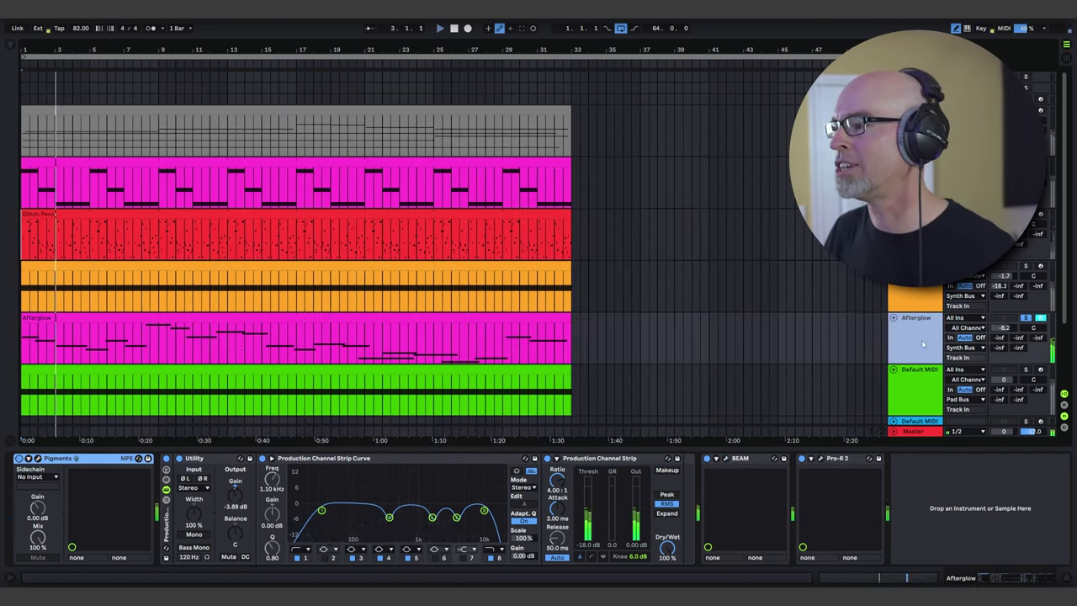
{"action": "left_click", "coordinate": [725, 458]}
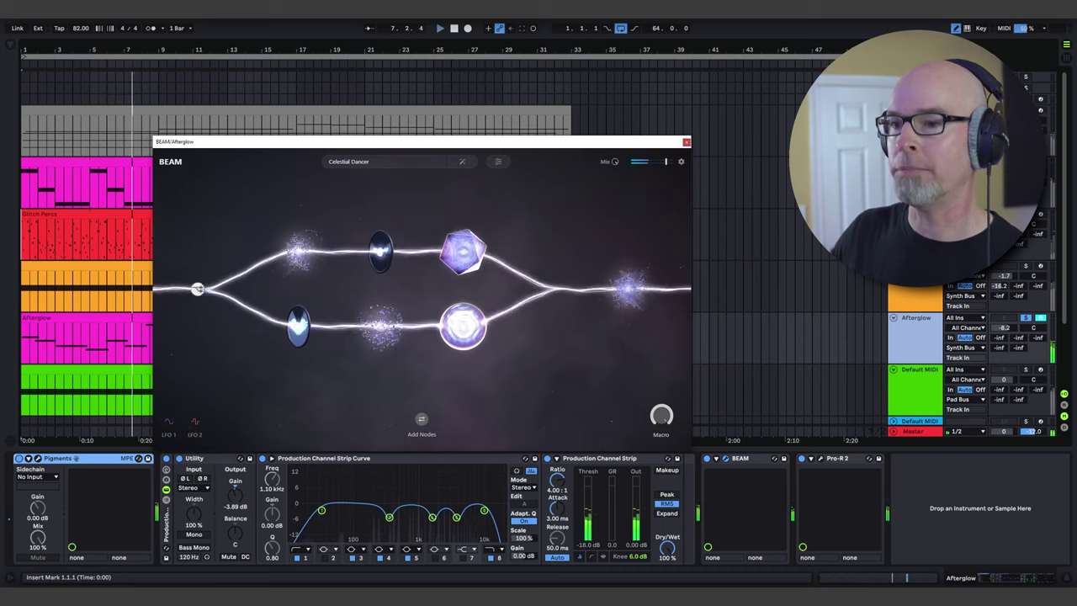
Add a third parallel branch with a Space node to the Afterglow track's BEAM chain, close the effect and unsolo the track.
{"action": "left_click_drag", "start_coordinate": [198, 290], "coordinate": [564, 290]}
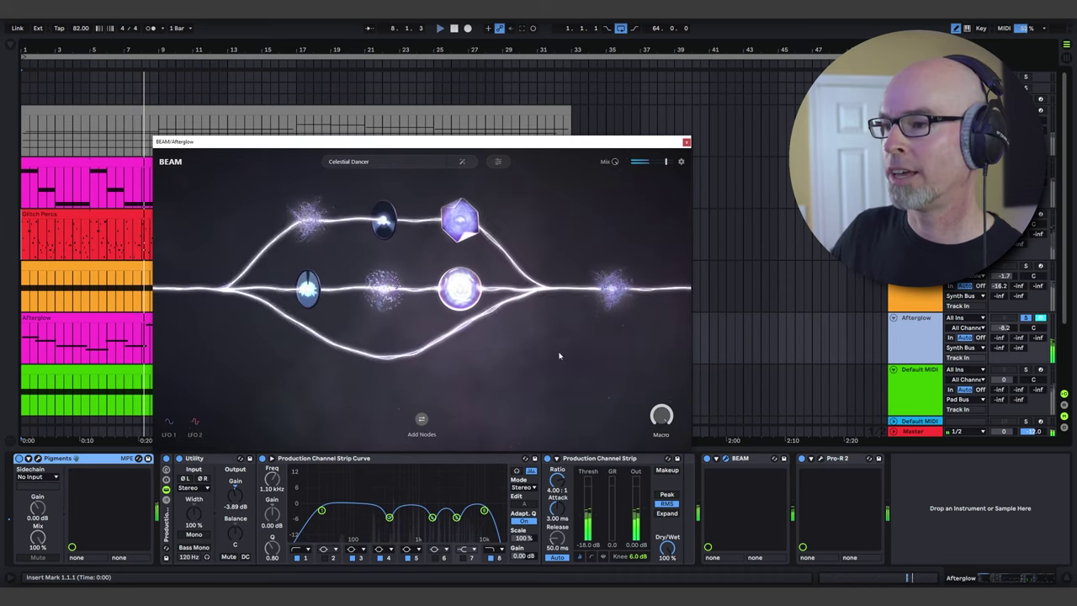
{"action": "left_click", "coordinate": [414, 435]}
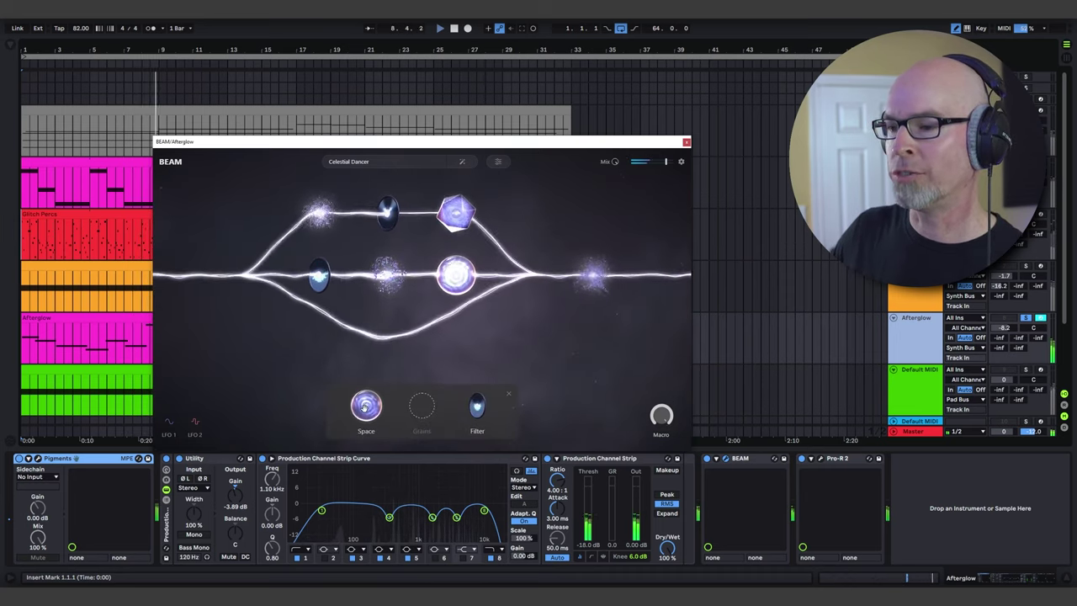
{"action": "left_click_drag", "start_coordinate": [366, 407], "coordinate": [385, 340]}
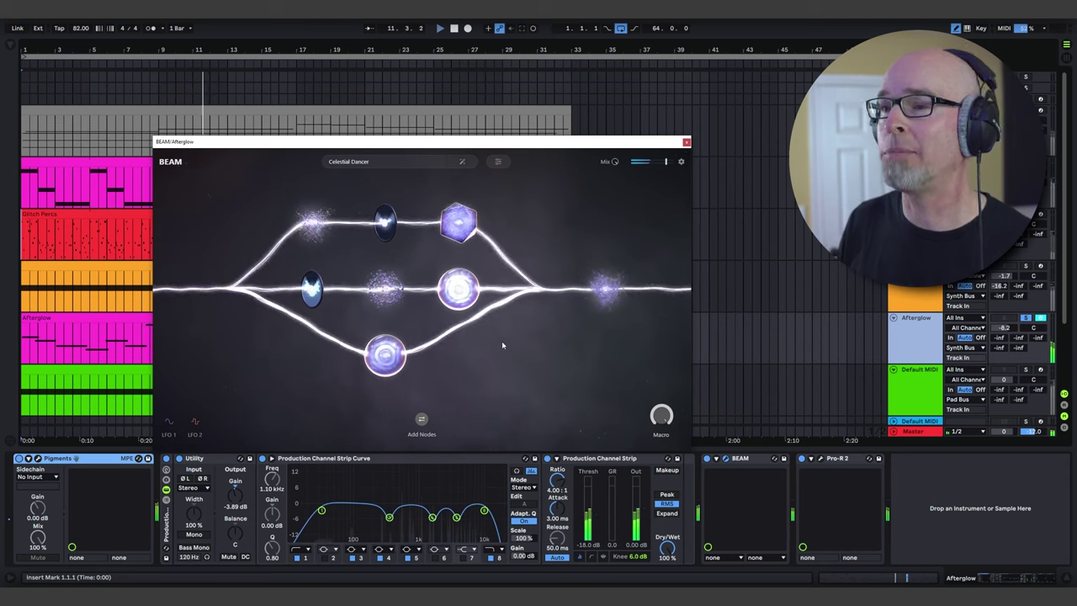
{"action": "left_click", "coordinate": [687, 142]}
{"action": "left_click", "coordinate": [1027, 320]}
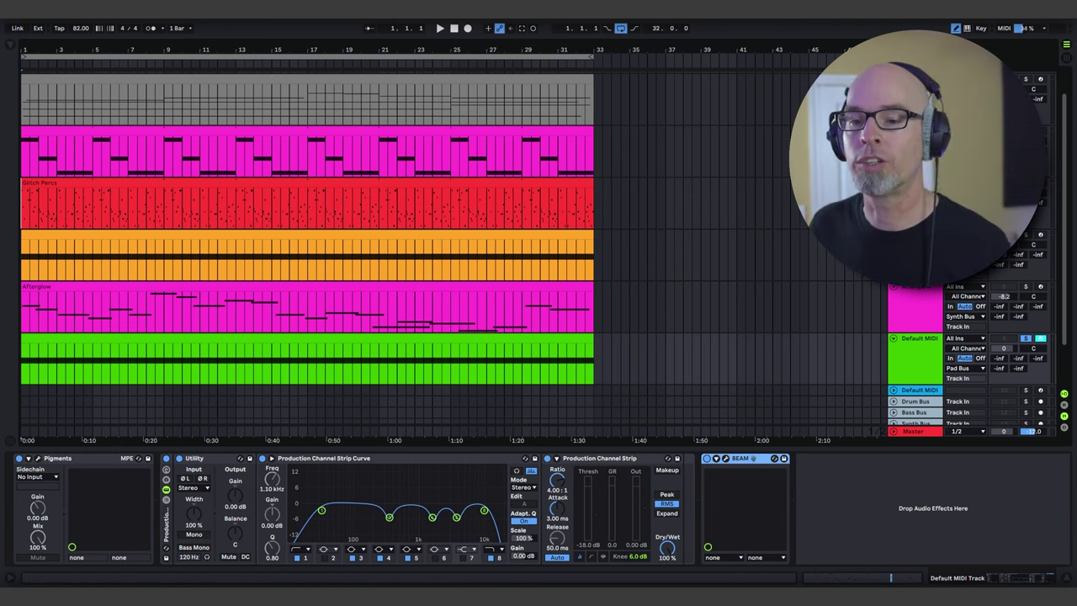
View the Pigments synth on the soloed green Default MIDI track, and audition the track with its BEAM effect open and enlarged.
{"action": "left_click", "coordinate": [37, 459]}
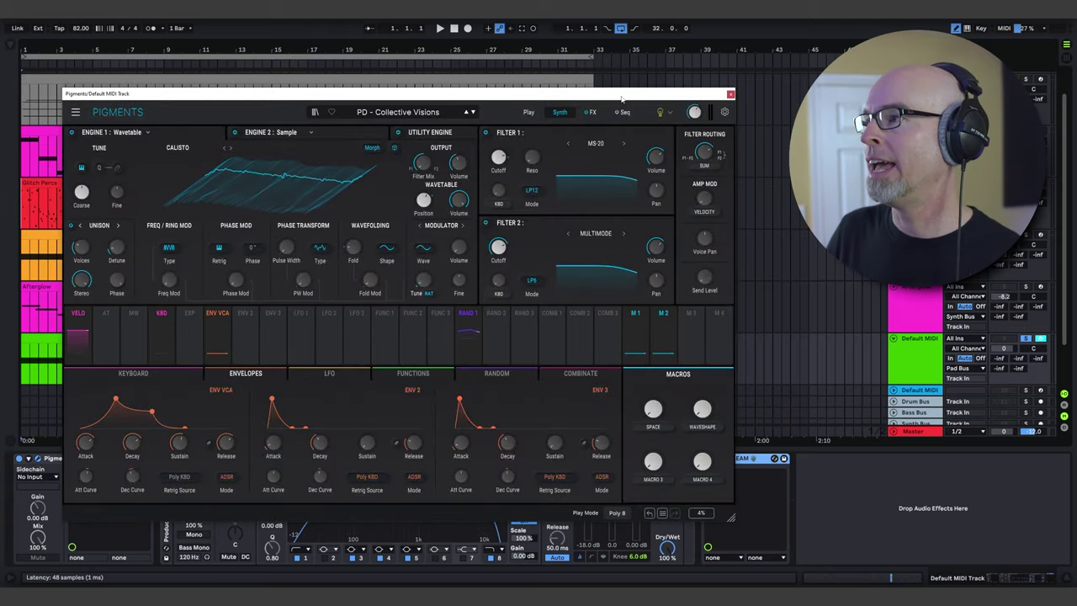
{"action": "left_click", "coordinate": [731, 95]}
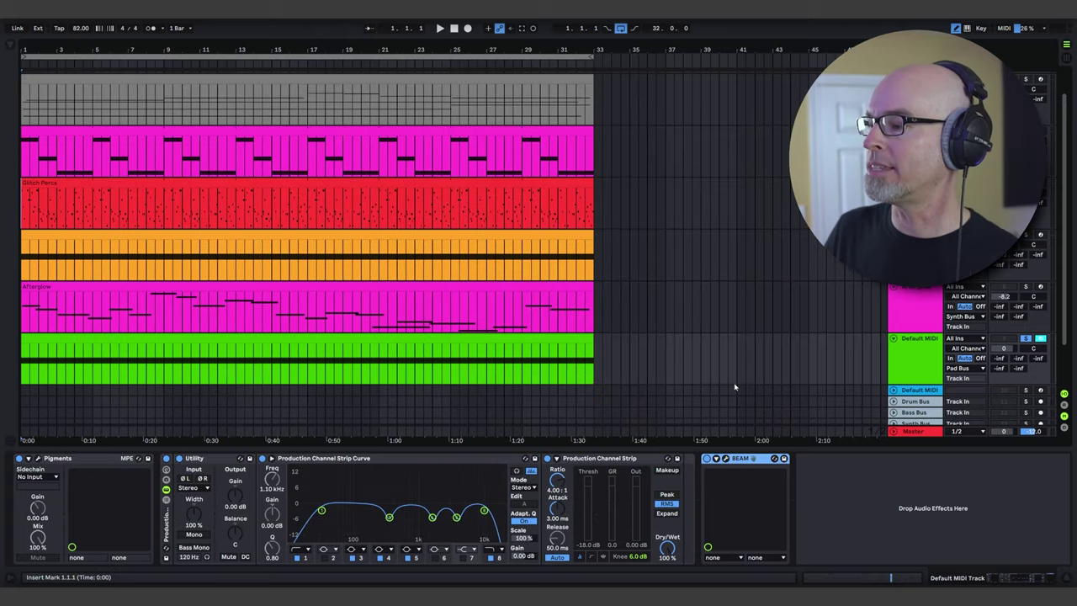
{"action": "left_click", "coordinate": [726, 458]}
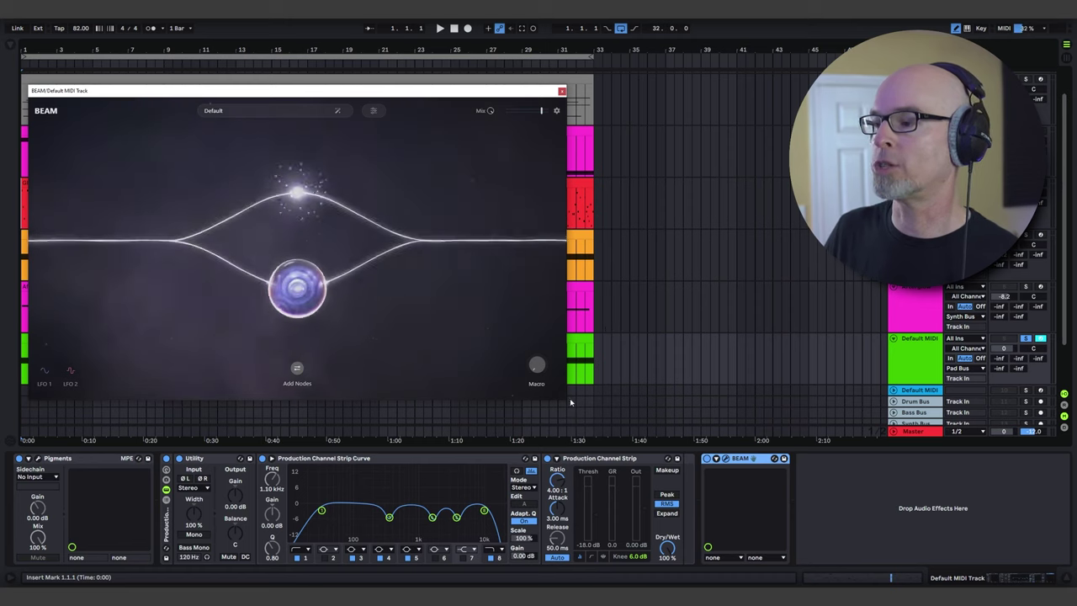
{"action": "left_click_drag", "start_coordinate": [567, 401], "coordinate": [751, 577]}
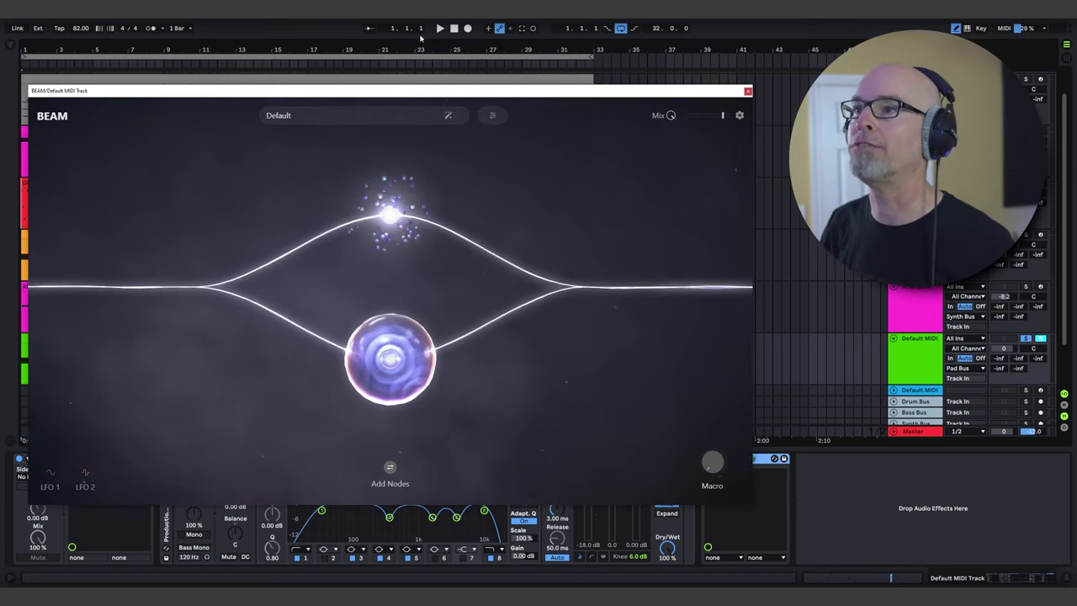
{"action": "left_click", "coordinate": [439, 29]}
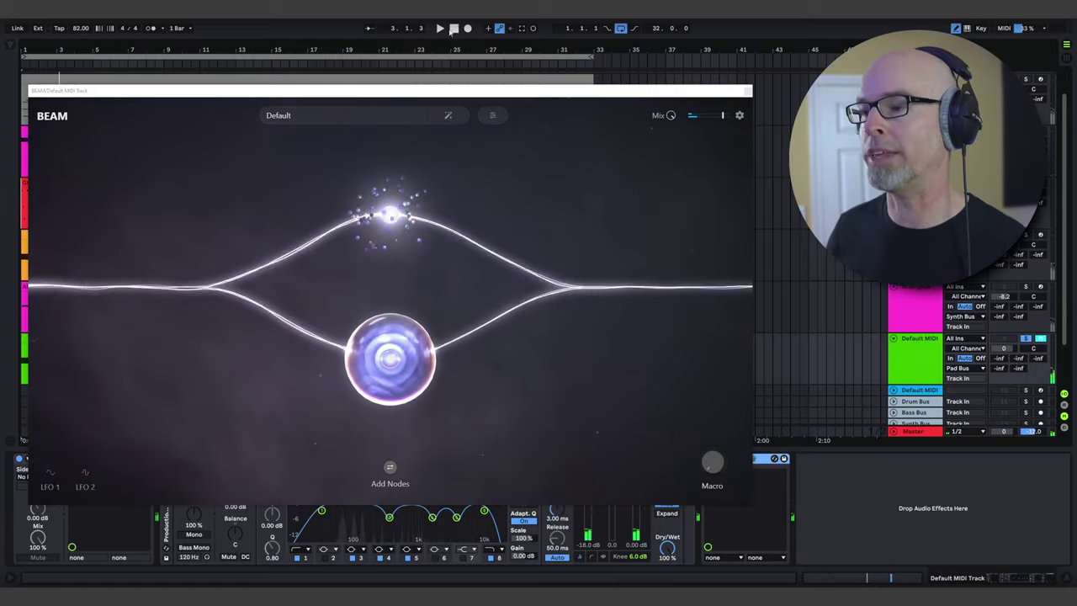
Delete the Grains A and Space A nodes from the Default MIDI track's BEAM effect and play the dry sound.
{"action": "mouse_move", "coordinate": [397, 376]}
{"action": "mouse_move", "coordinate": [418, 283]}
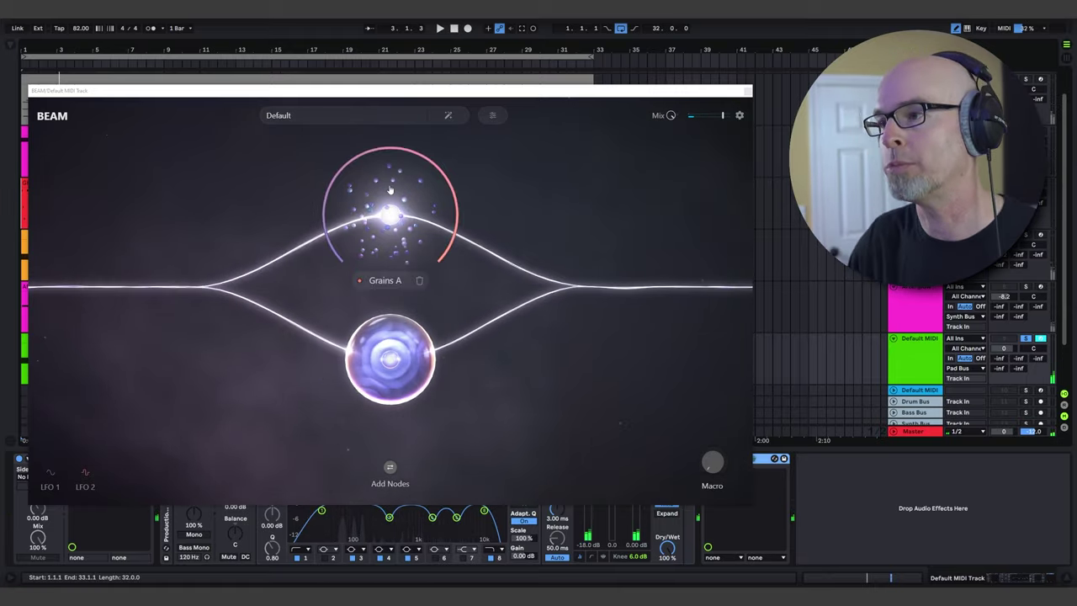
{"action": "left_click", "coordinate": [418, 283]}
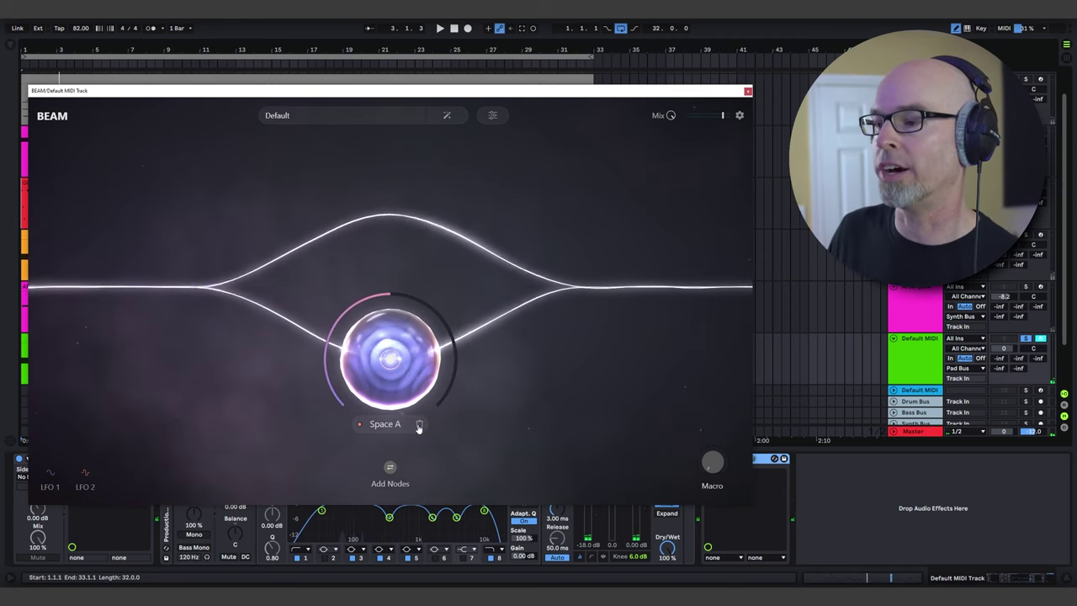
{"action": "left_click", "coordinate": [418, 427]}
{"action": "left_click", "coordinate": [439, 29]}
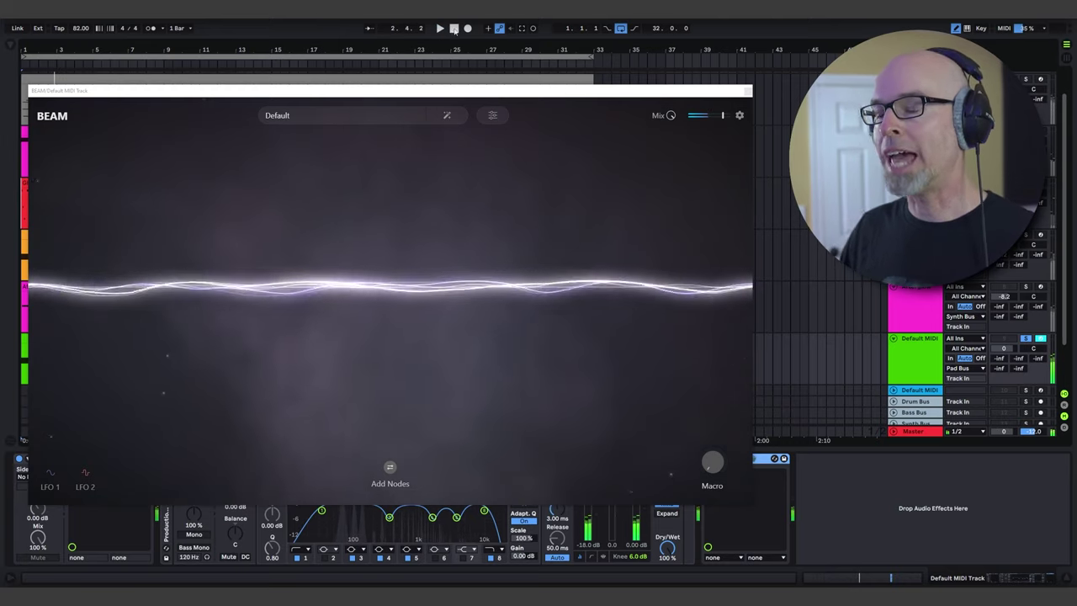
Place a Grains node on the empty BEAM line and open its settings.
{"action": "left_click", "coordinate": [390, 467]}
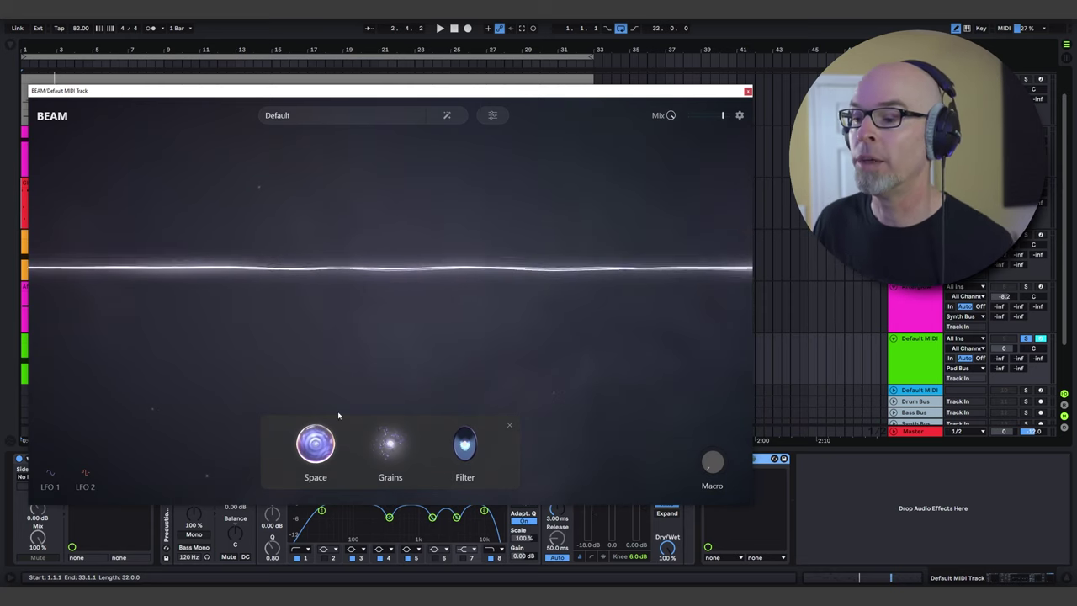
{"action": "left_click_drag", "start_coordinate": [402, 440], "coordinate": [387, 266]}
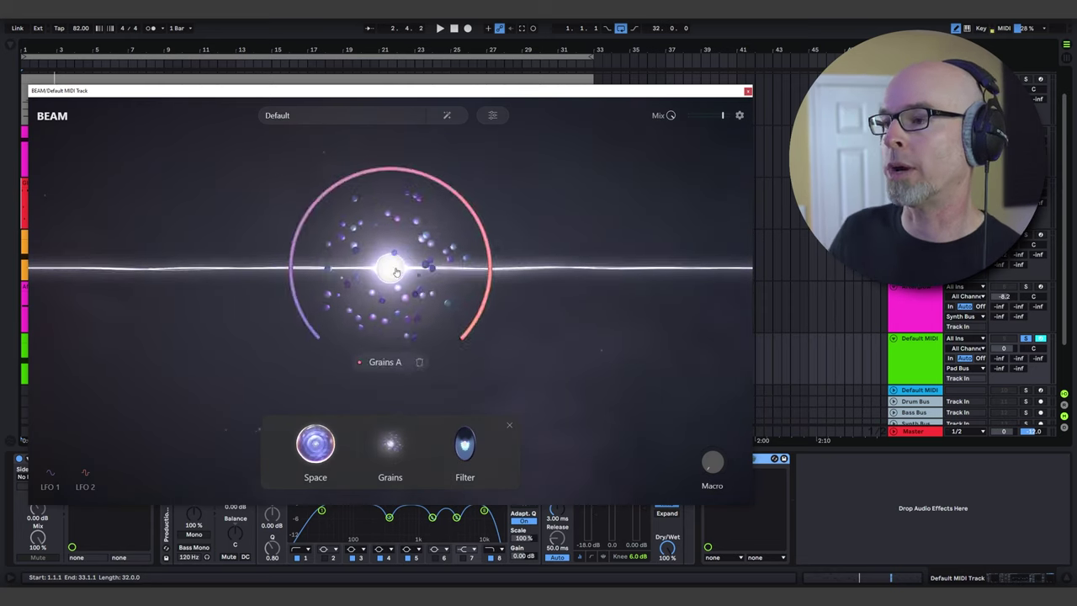
{"action": "left_click", "coordinate": [393, 205]}
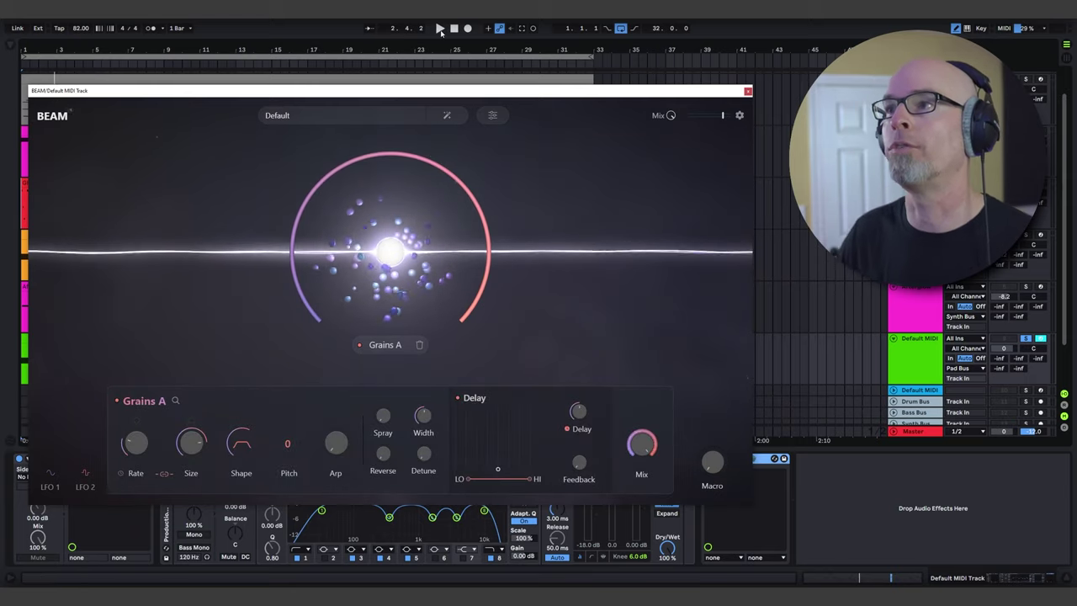
During playback, try the Grains A Rate, toggle its link with Size, and adjust the grain Size.
{"action": "left_click", "coordinate": [440, 28]}
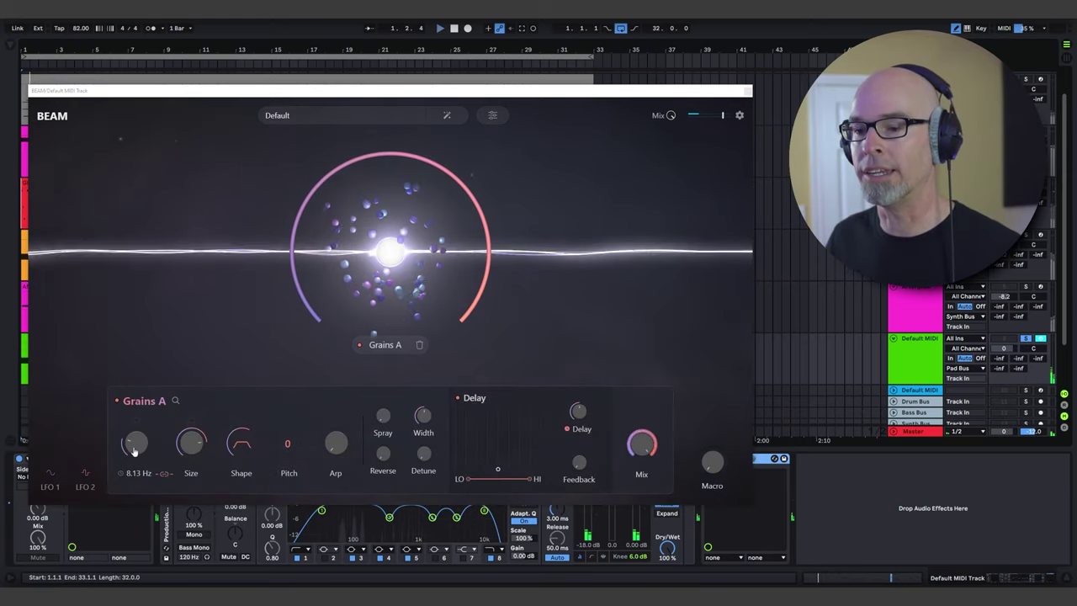
{"action": "mouse_move", "coordinate": [133, 452]}
{"action": "left_mouse_down"}
{"action": "mouse_move", "coordinate": [145, 433]}
{"action": "mouse_move", "coordinate": [145, 464]}
{"action": "left_mouse_up"}
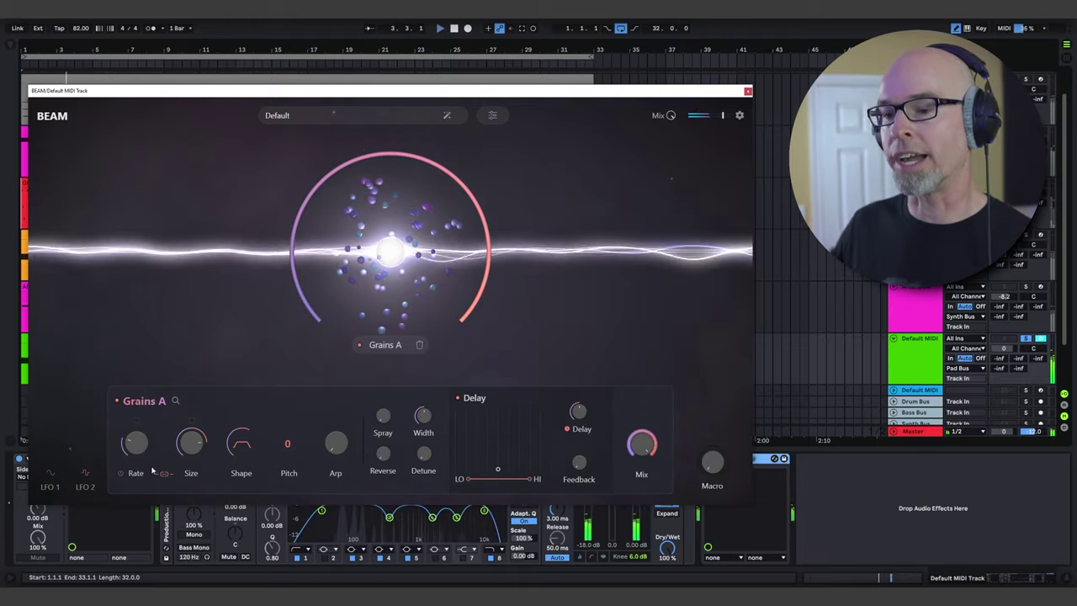
{"action": "left_click", "coordinate": [166, 475]}
{"action": "mouse_move", "coordinate": [193, 449]}
{"action": "left_mouse_down"}
{"action": "mouse_move", "coordinate": [194, 474]}
{"action": "mouse_move", "coordinate": [191, 447]}
{"action": "left_mouse_up"}
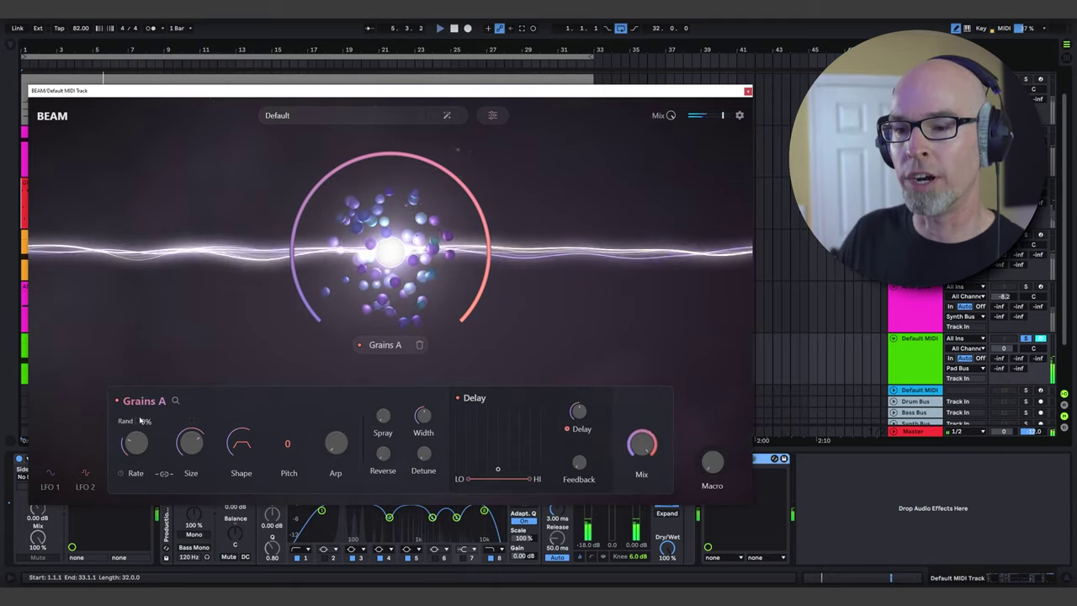
Add randomization to the Grains A Rate and Size, set the grain shape to Round, and stop playback.
{"action": "left_click_drag", "start_coordinate": [143, 420], "coordinate": [196, 407]}
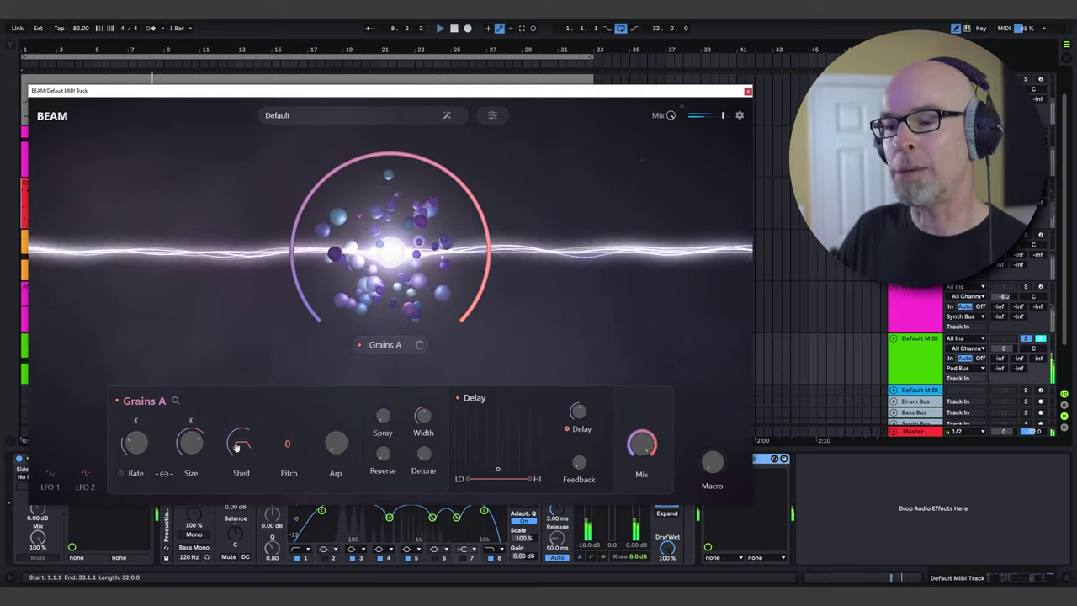
{"action": "mouse_move", "coordinate": [235, 448]}
{"action": "left_mouse_down"}
{"action": "mouse_move", "coordinate": [237, 485]}
{"action": "mouse_move", "coordinate": [234, 455]}
{"action": "left_mouse_up"}
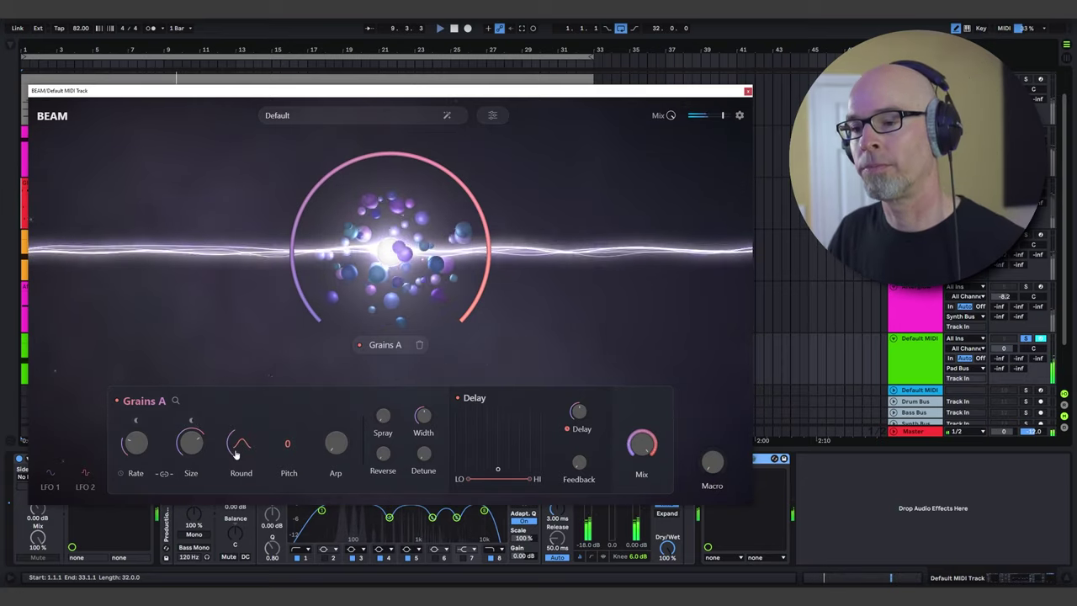
{"action": "left_click", "coordinate": [453, 29]}
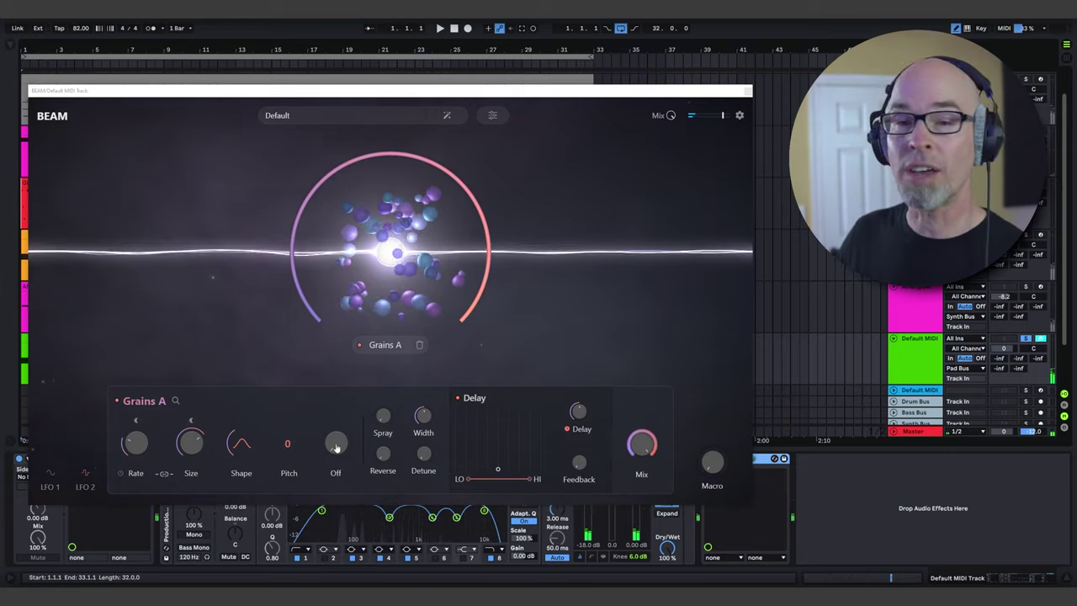
Set the Grains A pitch to +7.
{"action": "left_click_drag", "start_coordinate": [335, 444], "coordinate": [319, 410]}
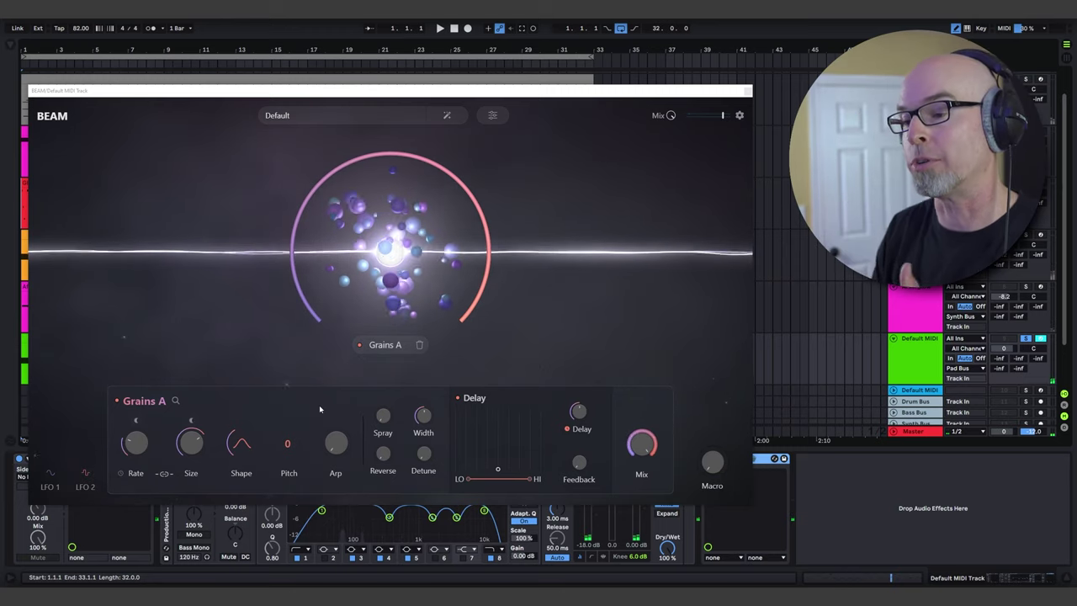
{"action": "left_click_drag", "start_coordinate": [287, 442], "coordinate": [297, 446]}
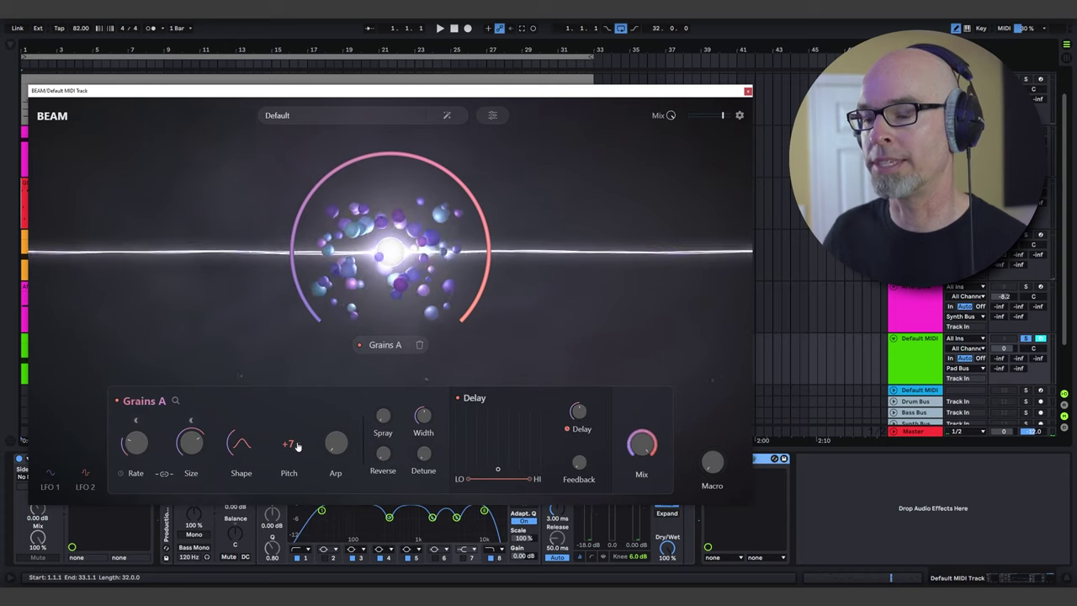